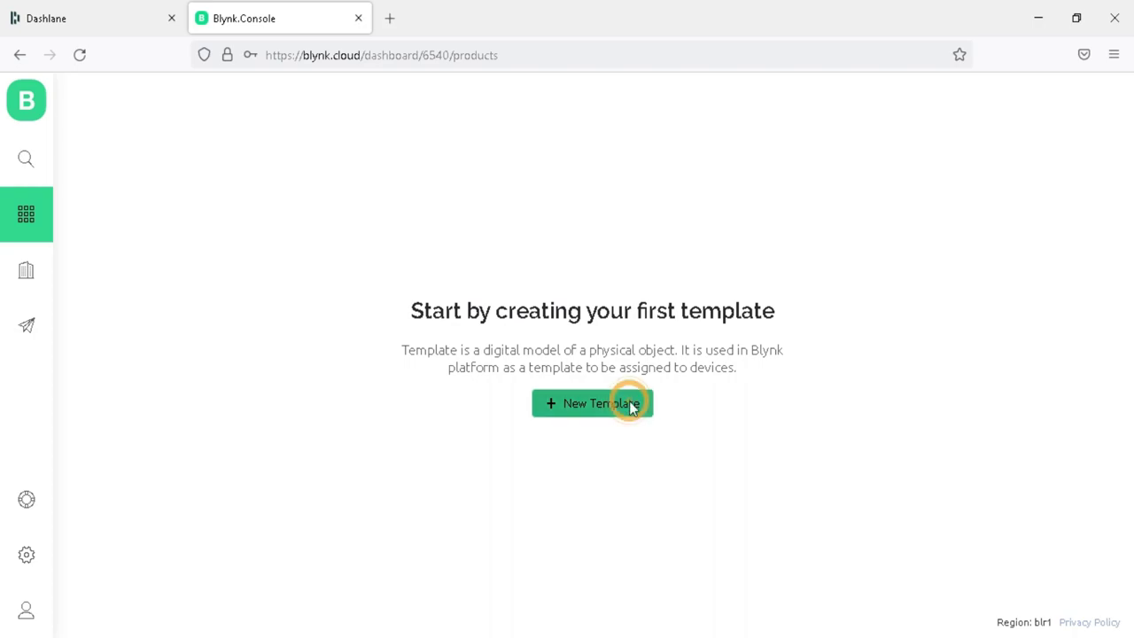
Create a template named "Distance Measurement Ultrasonic Sensor" for ESP32 over WiFi, described as "distance measurement using ultrasonic sensor".
click(402, 232)
click(403, 235)
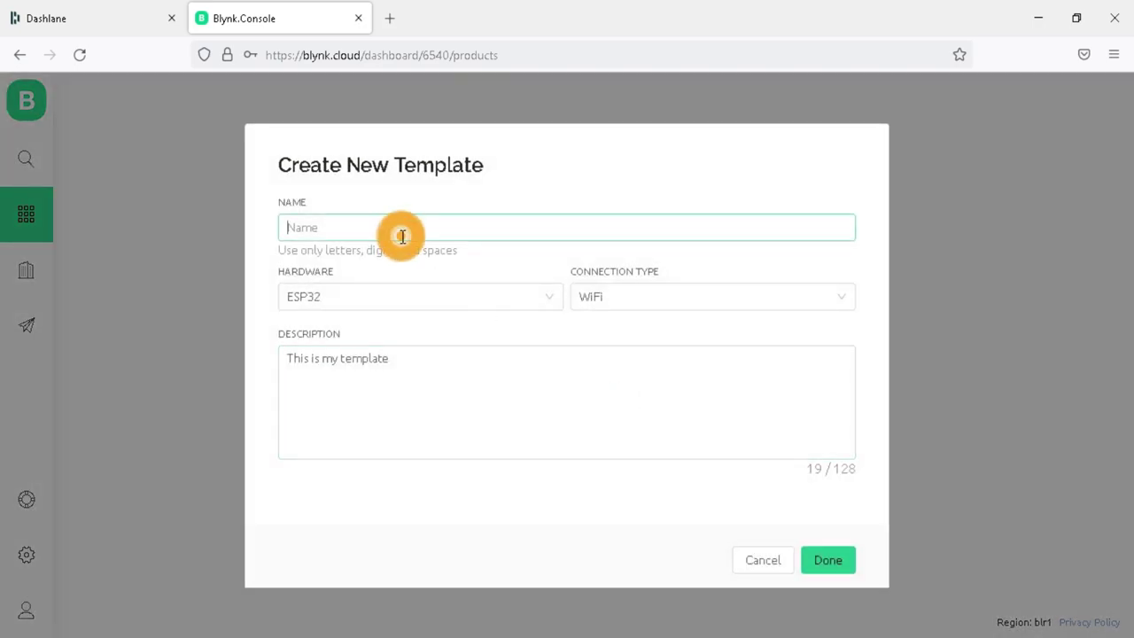
text(Distance Measurement Ultrasonic Sensor)
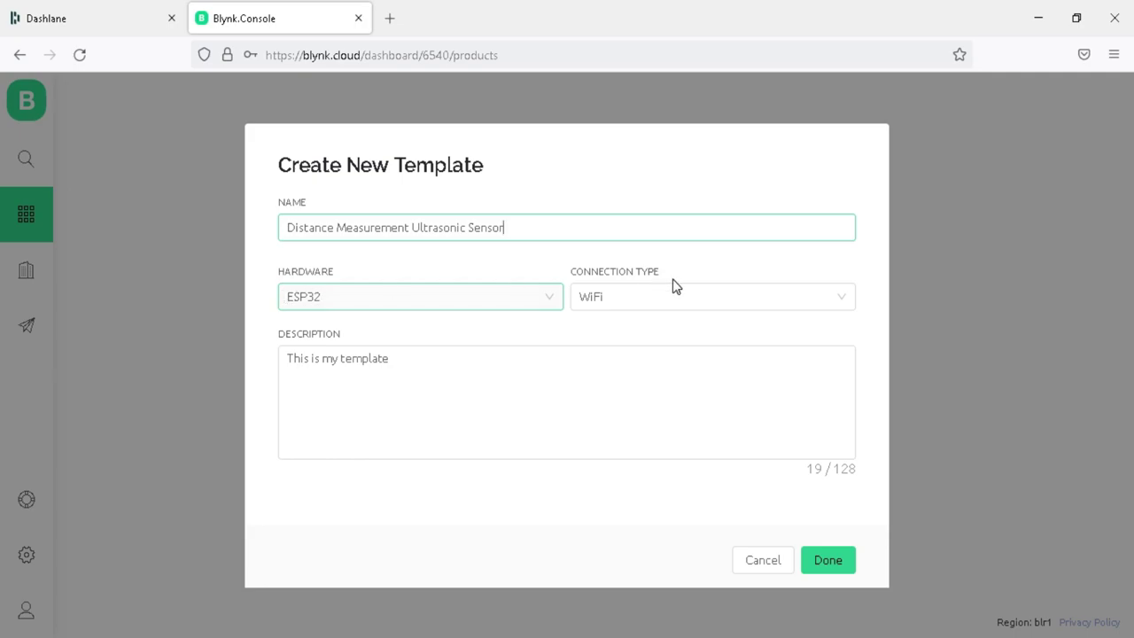
drag(430, 364, 248, 339)
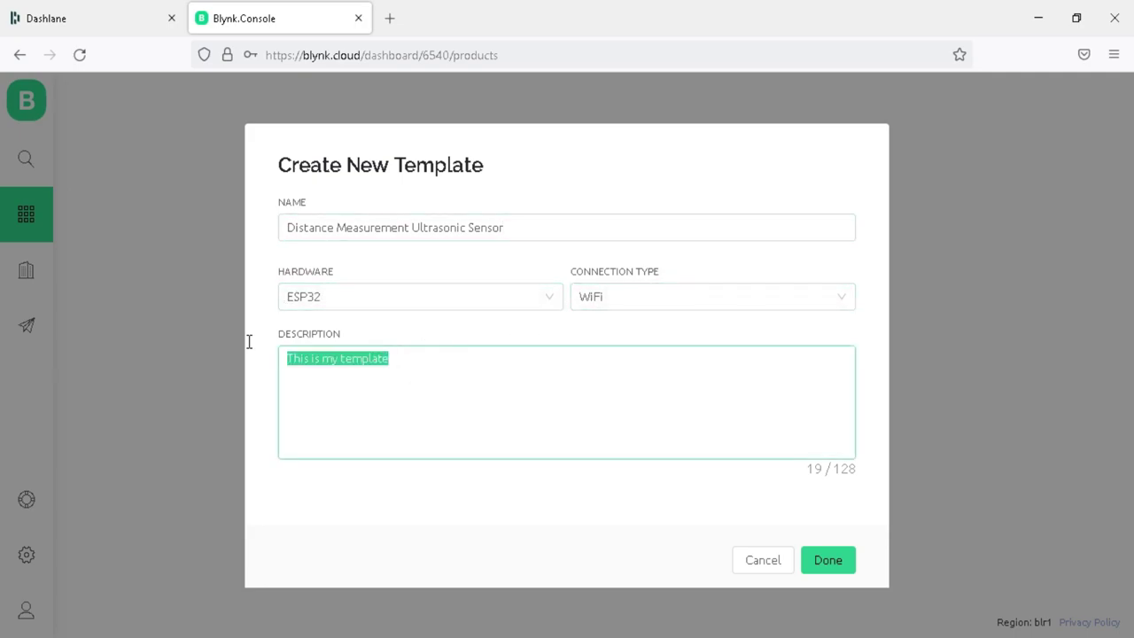
text(distance measurement using ultrasonic sensor)
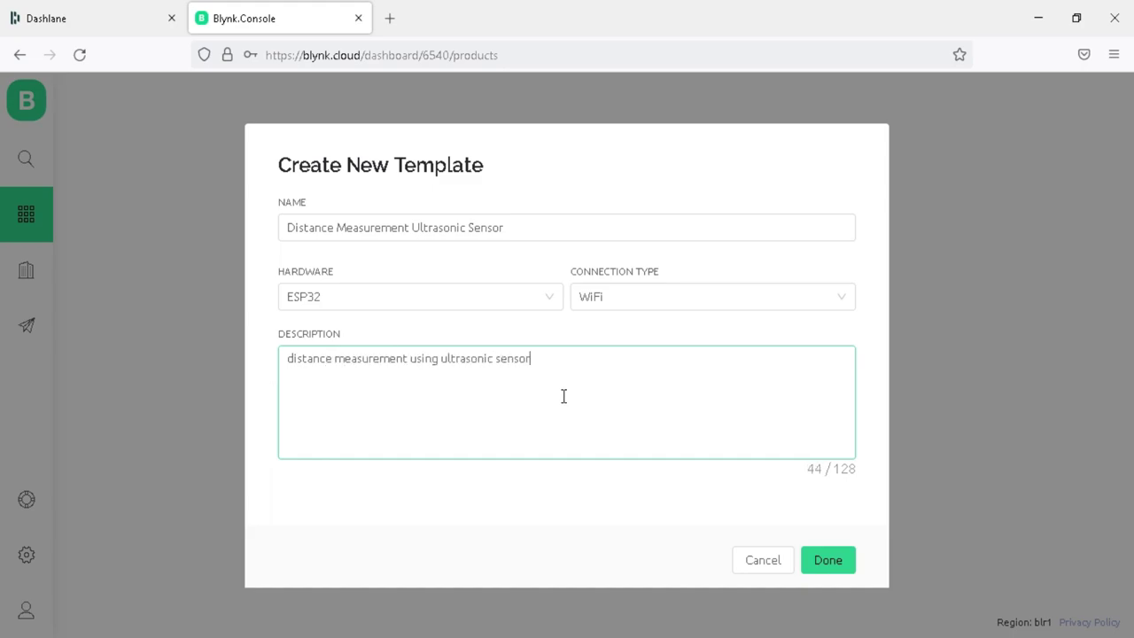
click(828, 549)
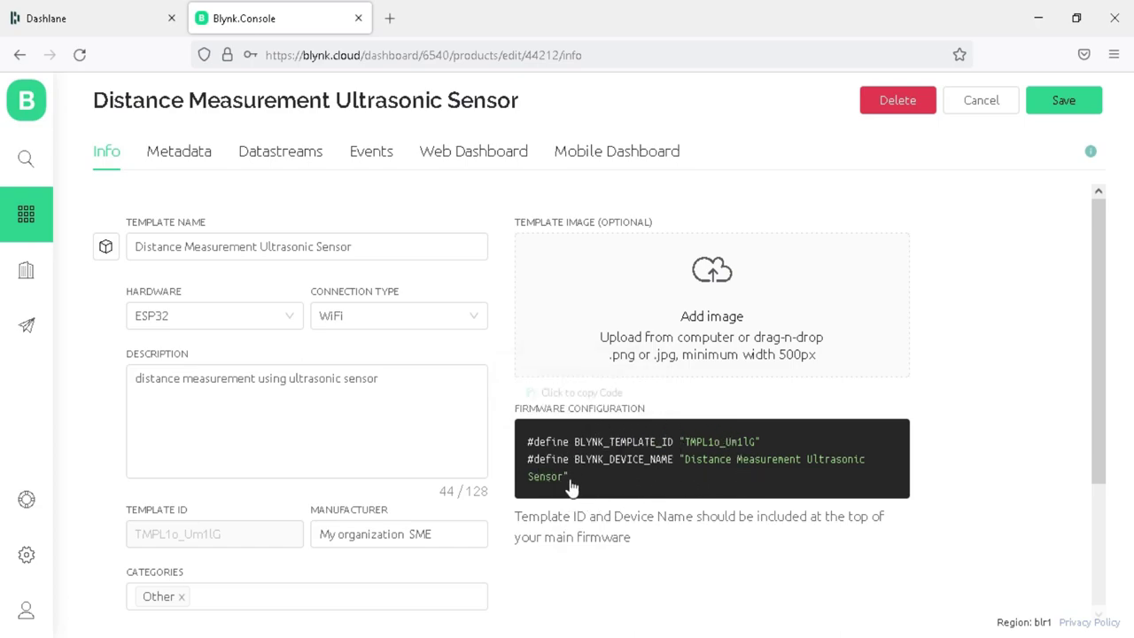
Start a new virtual pin datastream for the template, named Distance, on pin V0 with the Integer data type.
click(181, 163)
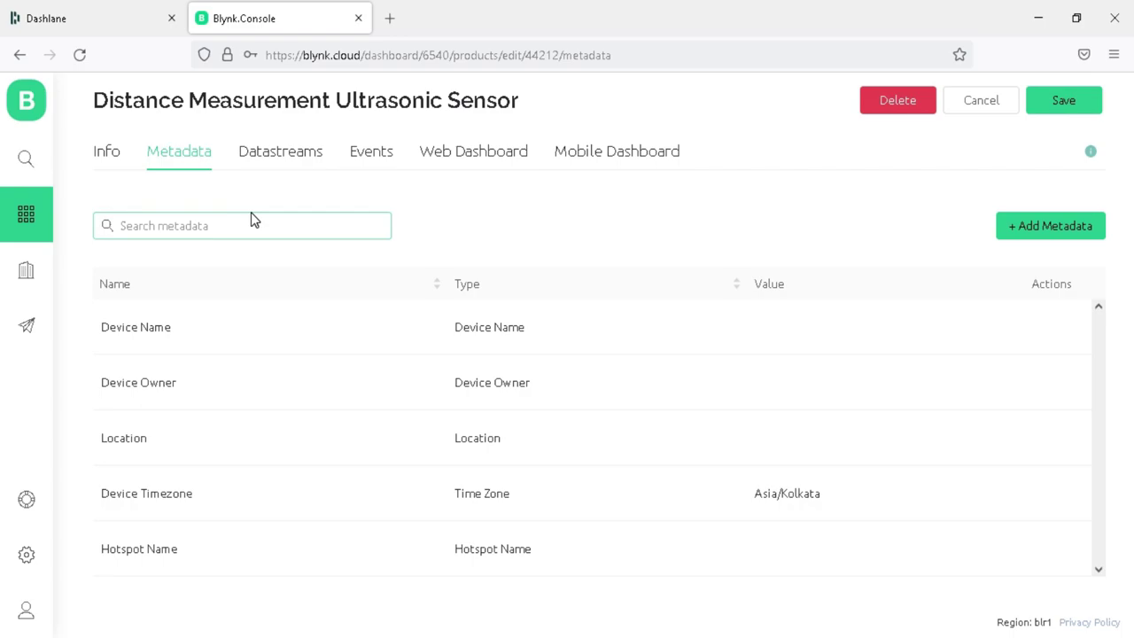
click(274, 164)
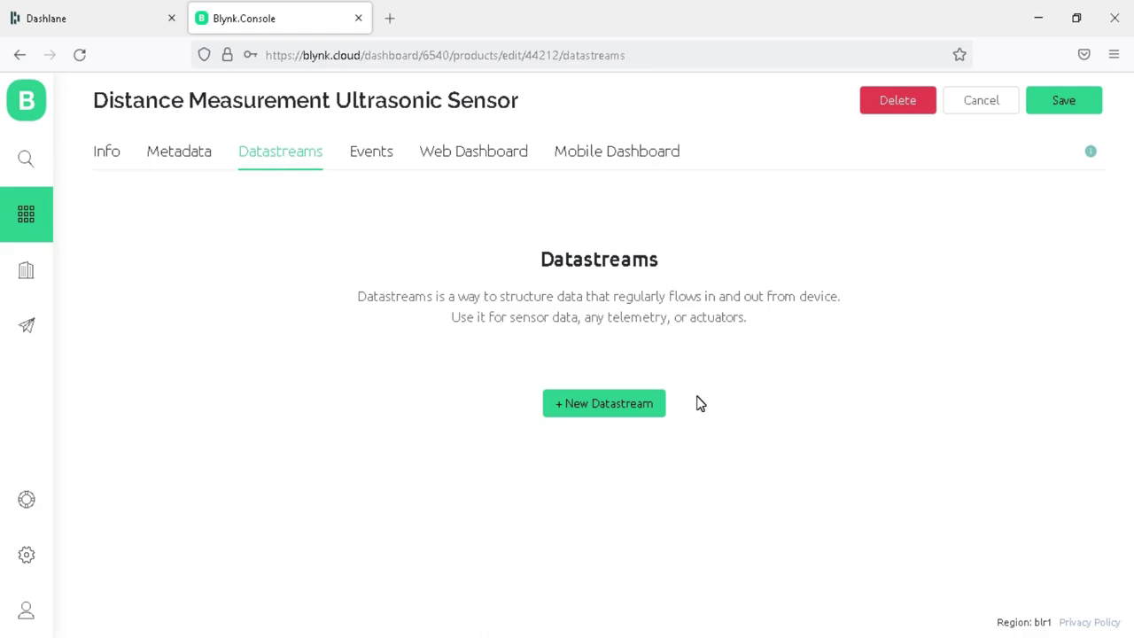
click(603, 404)
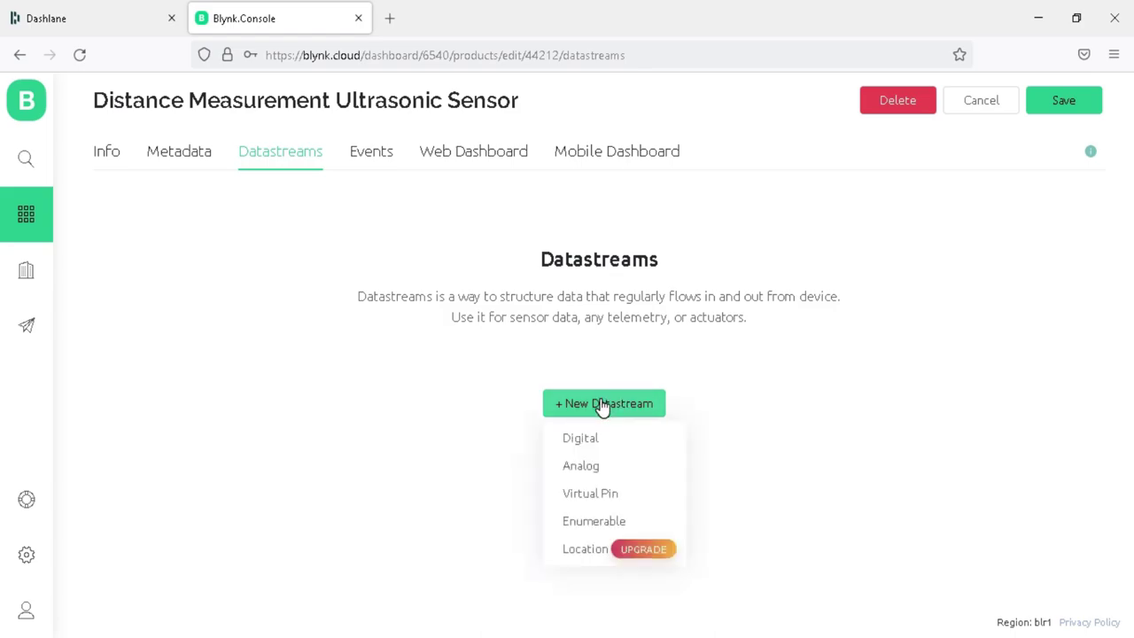
click(599, 494)
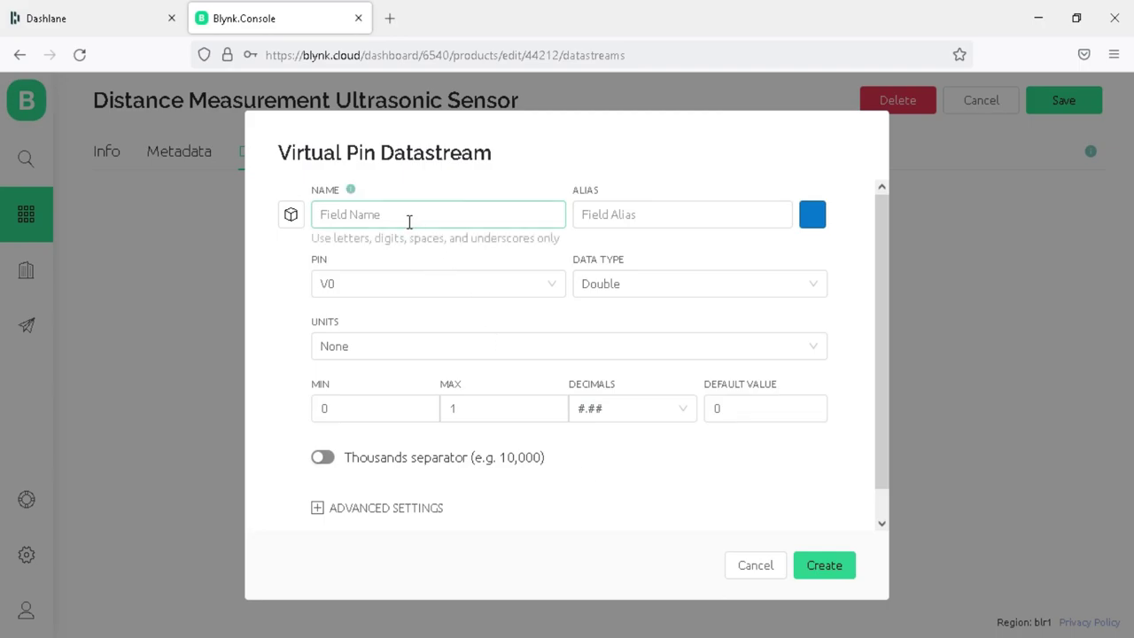
text(Distance)
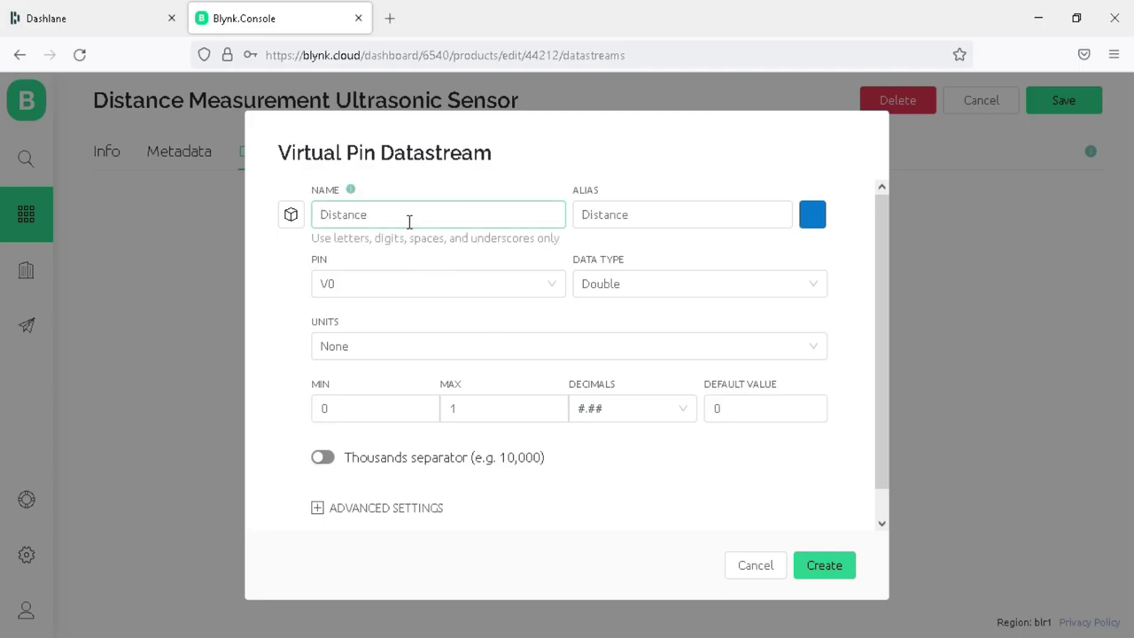
click(395, 284)
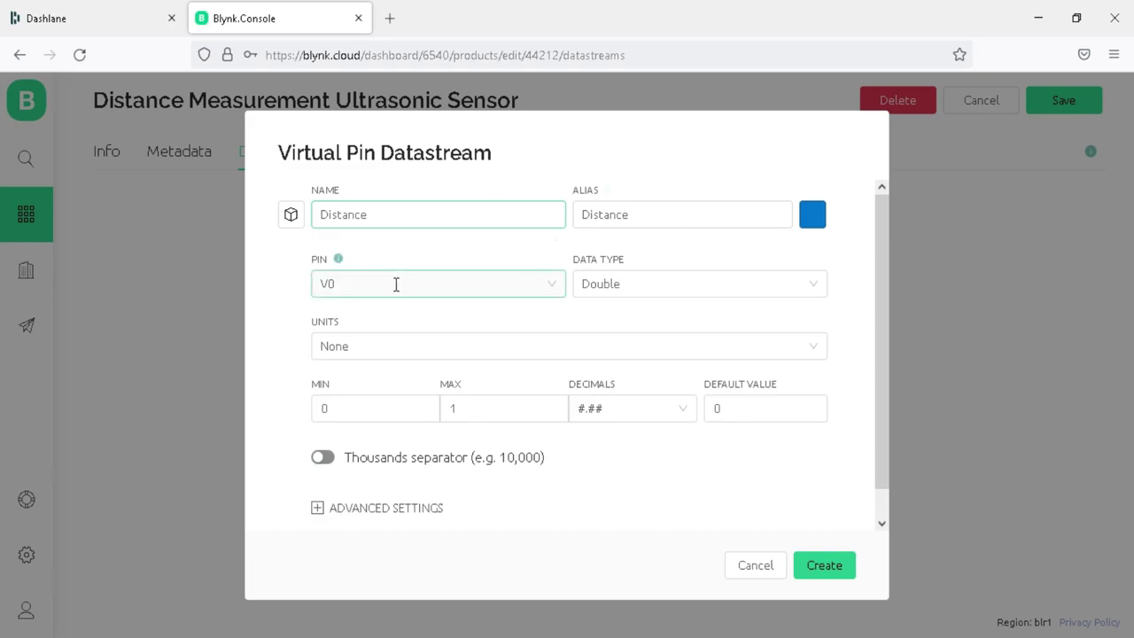
click(617, 281)
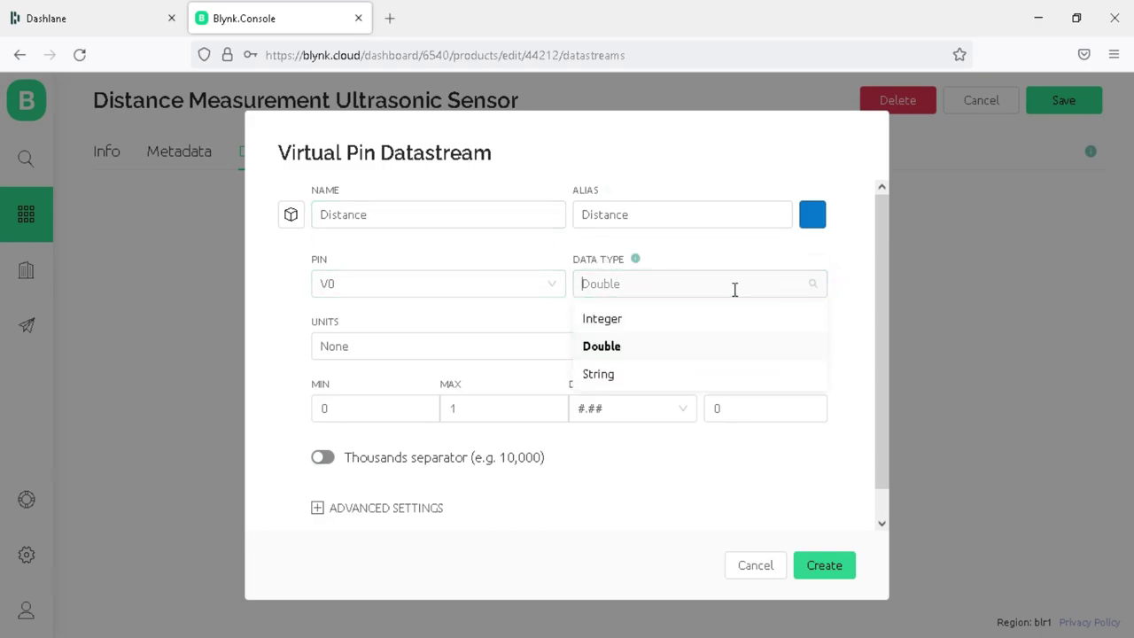
click(612, 320)
Set the datastream's maximum to 400 and its units to Centimeter, and create it.
click(523, 415)
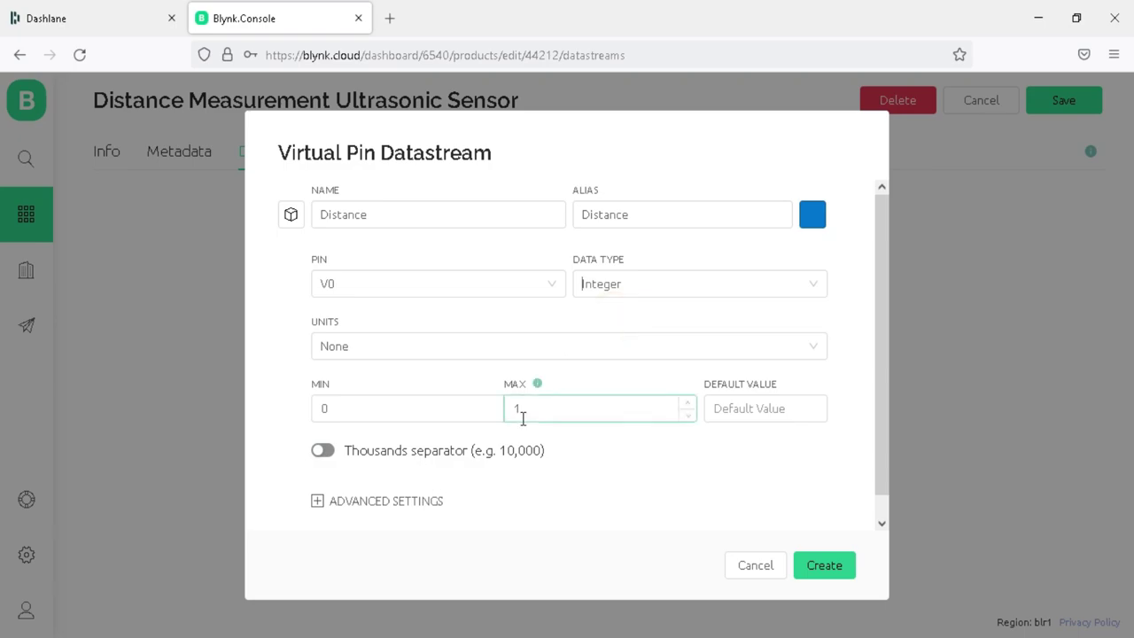
key(BackSpace)
text(400)
click(663, 449)
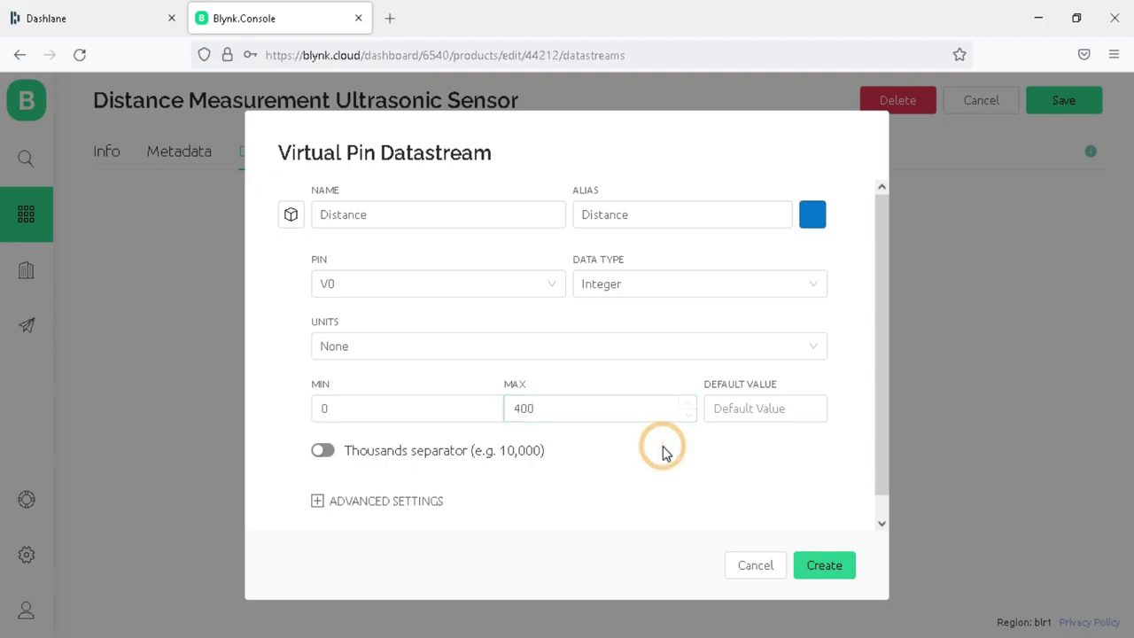
click(535, 344)
text(cent)
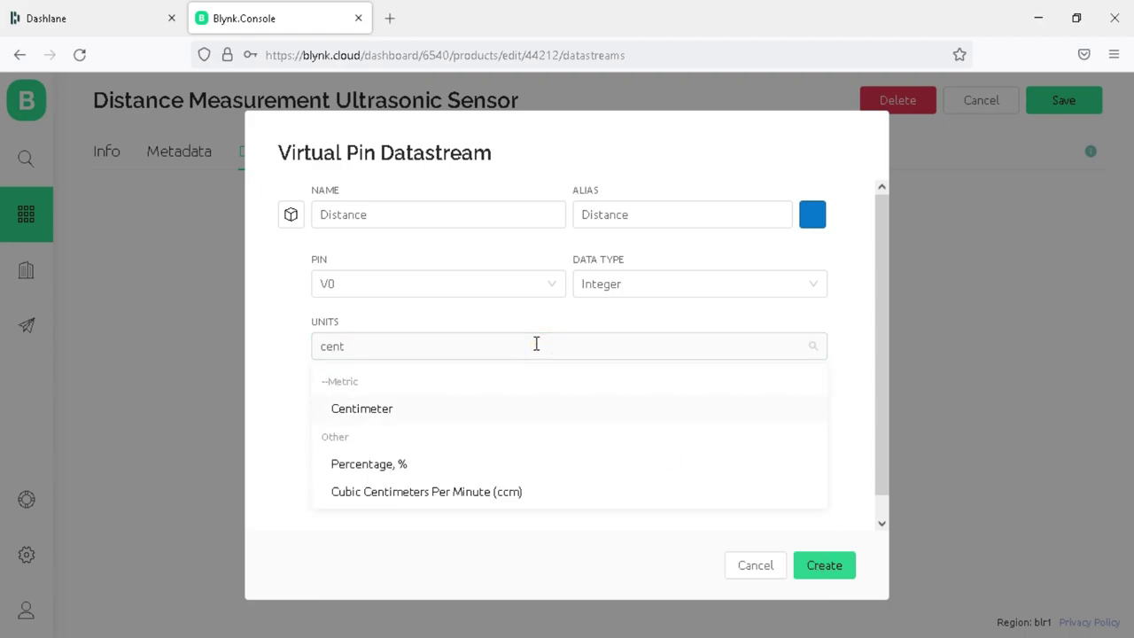
click(390, 407)
scroll(762, 541, down, 1)
click(824, 564)
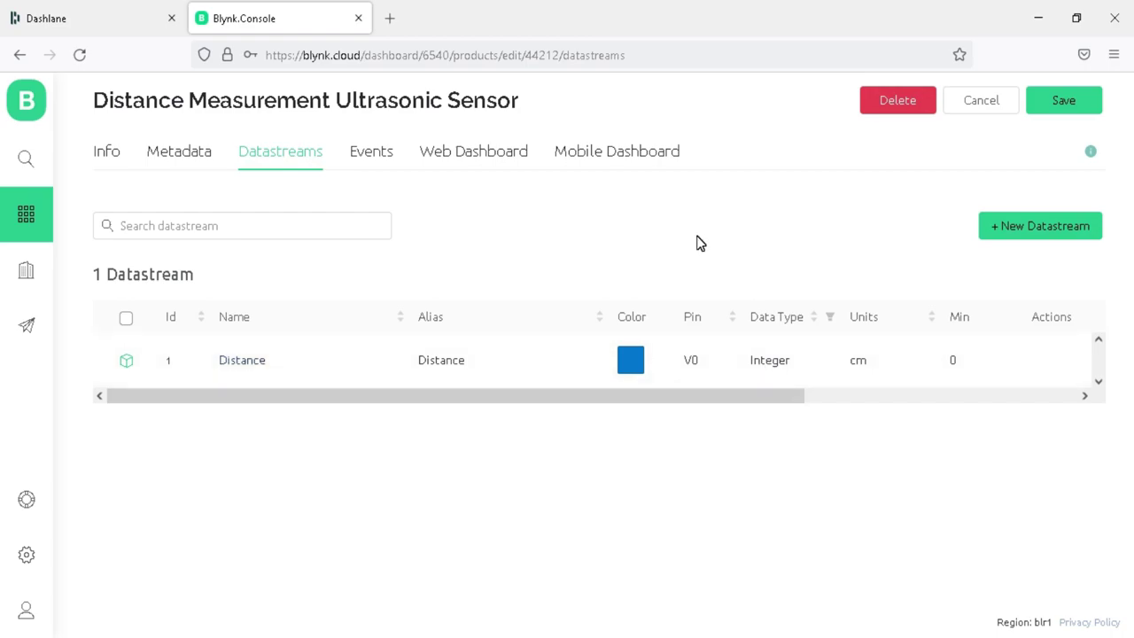
Add a Label and a Gauge widget side by side on the web dashboard and enlarge both to matching sizes.
click(380, 156)
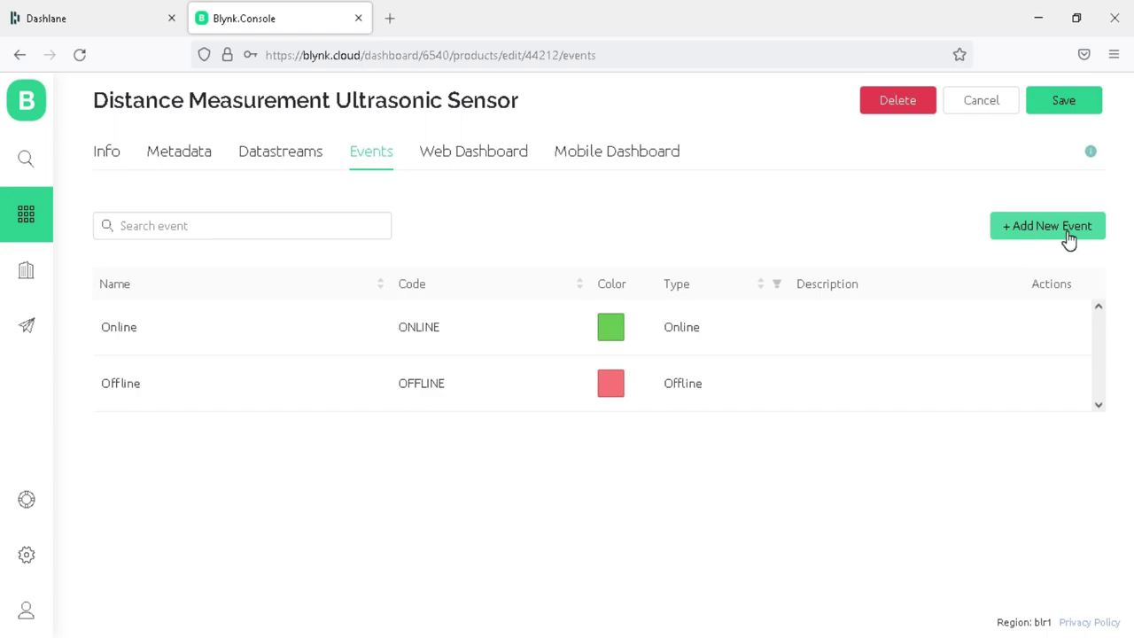
click(477, 165)
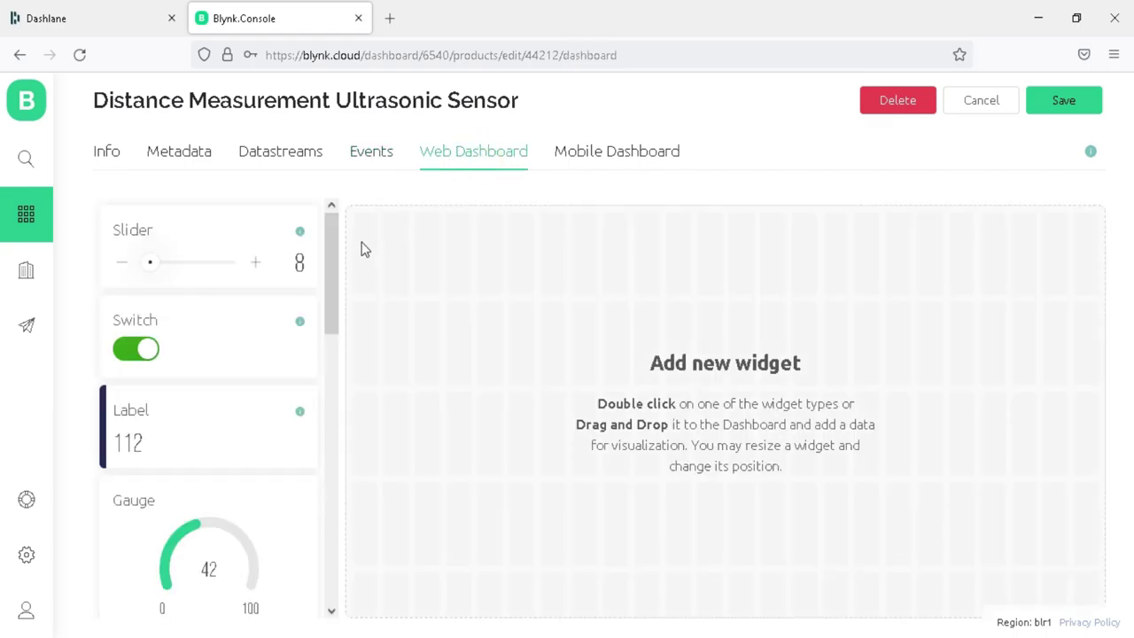
drag(208, 440, 681, 288)
drag(248, 518, 909, 257)
drag(867, 373, 992, 369)
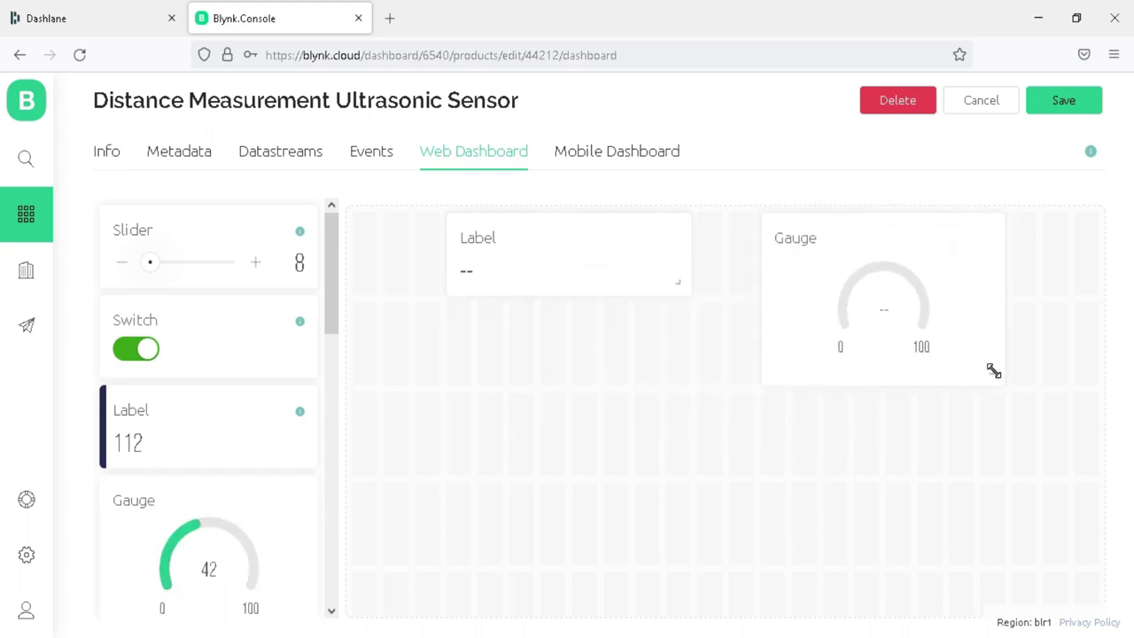
drag(675, 283, 679, 380)
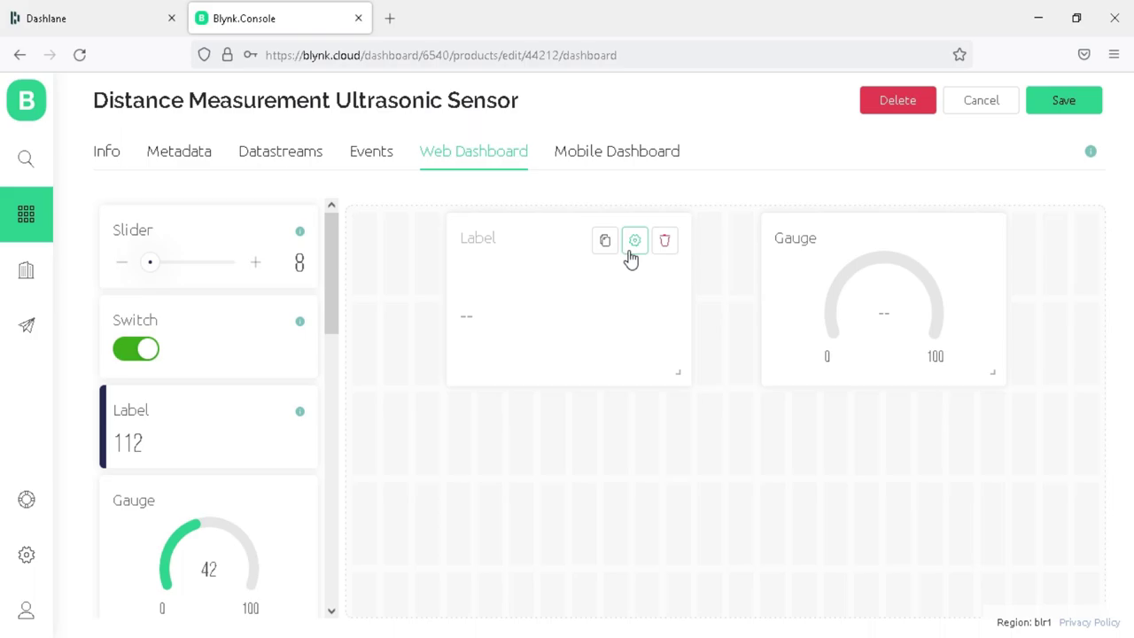
Link the Label widget to the Distance (V0) datastream and save its settings.
click(633, 256)
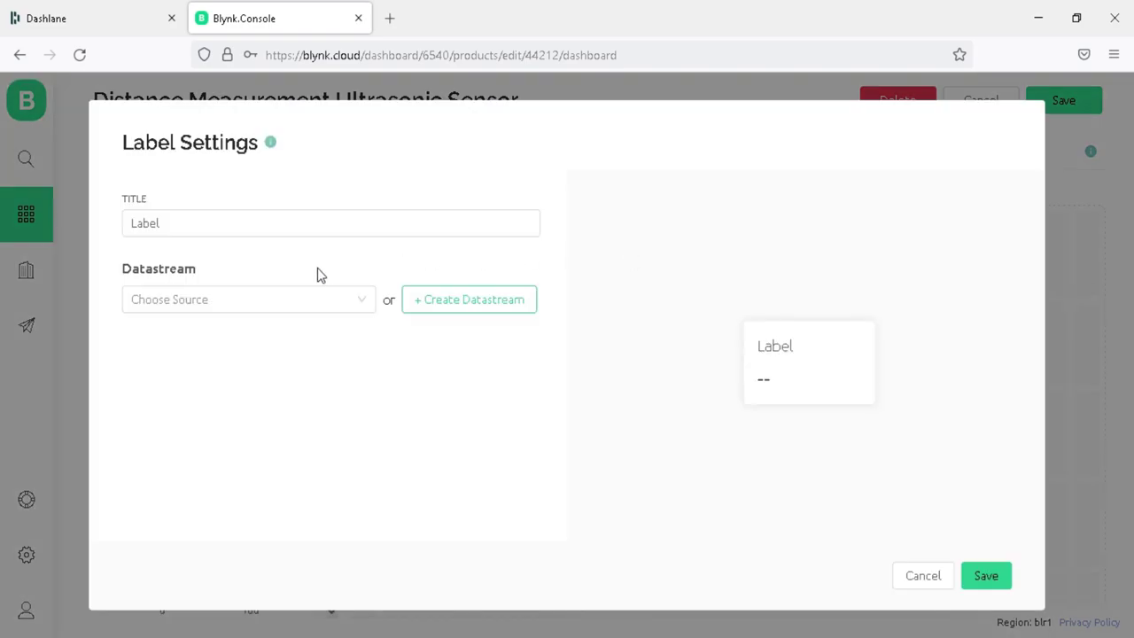
click(309, 298)
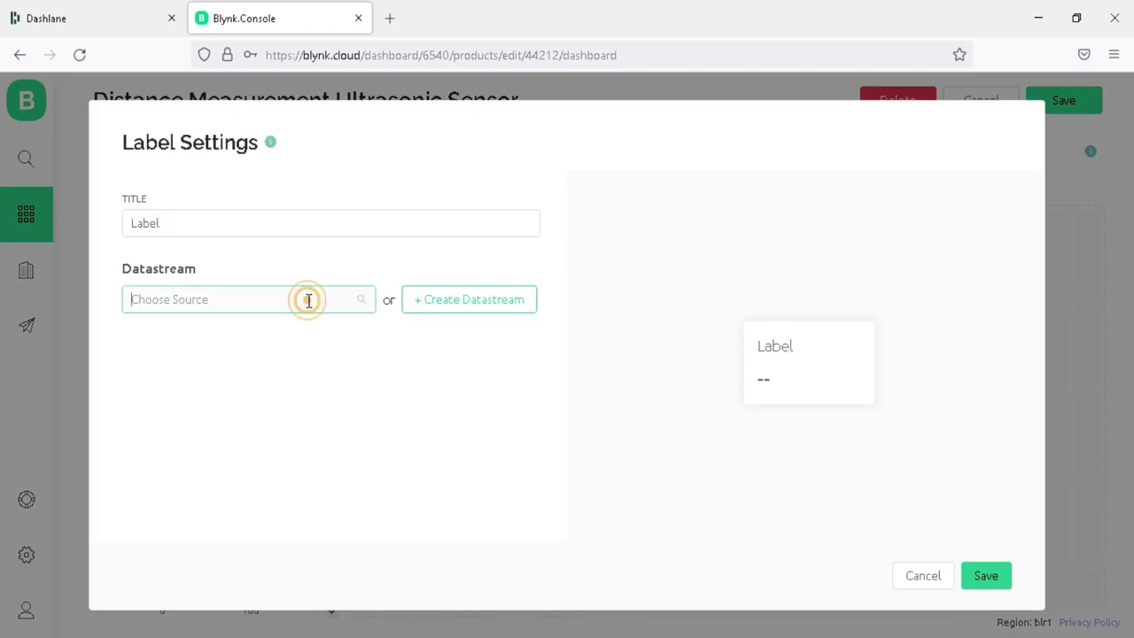
click(256, 329)
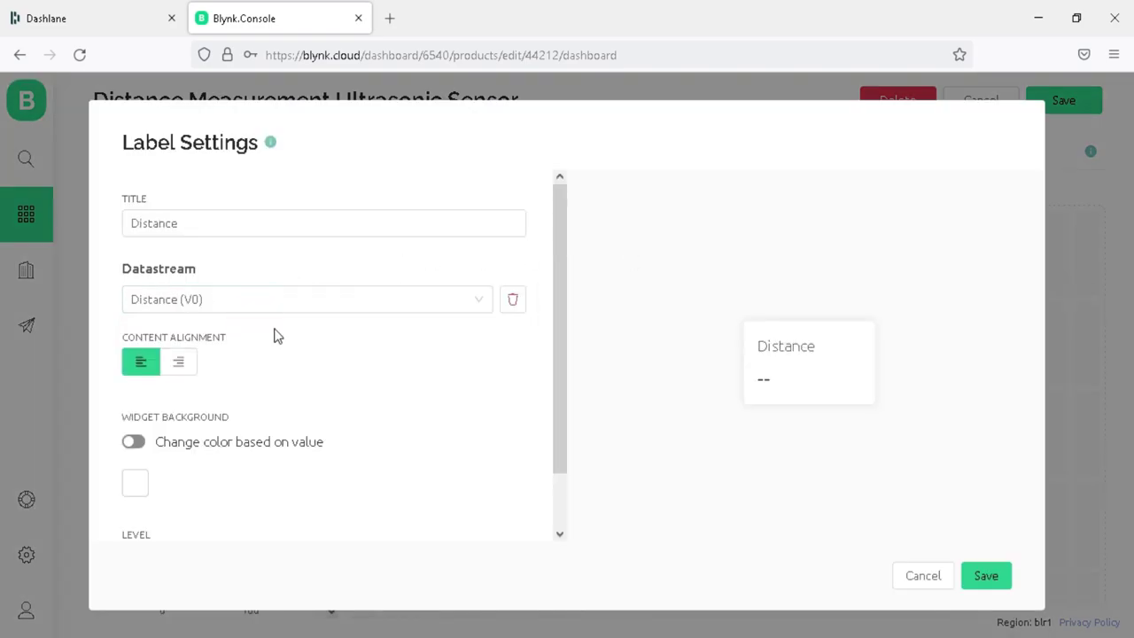
click(977, 571)
Link the Gauge widget to the Distance (V0) datastream, make its level color orange-red, and save its settings.
mouse_move(916, 264)
click(951, 249)
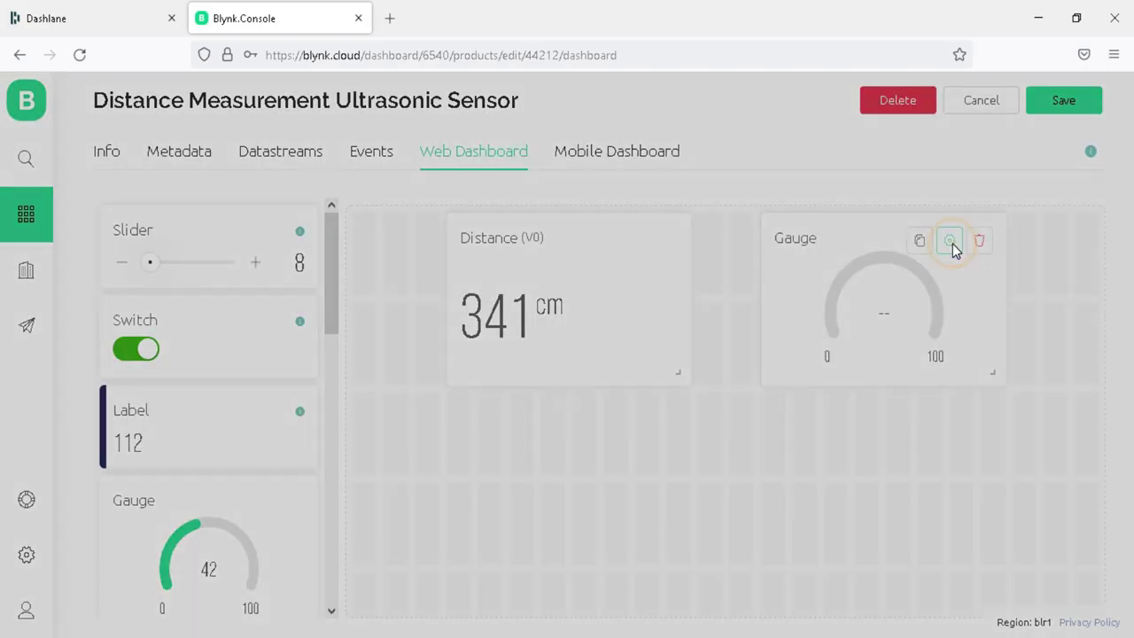
click(368, 300)
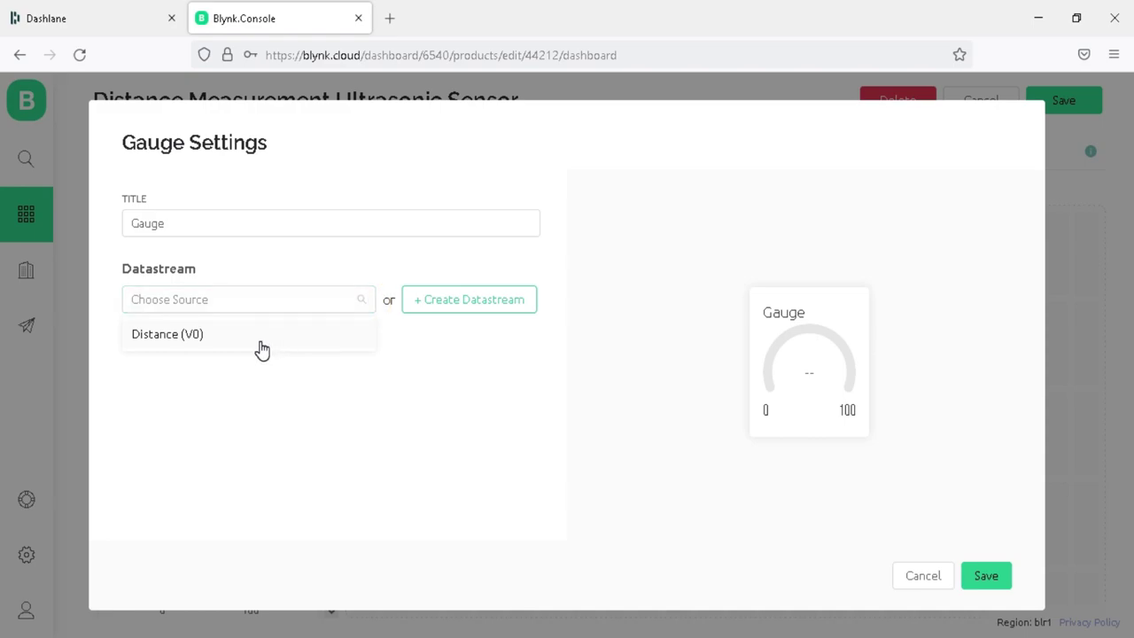
click(260, 344)
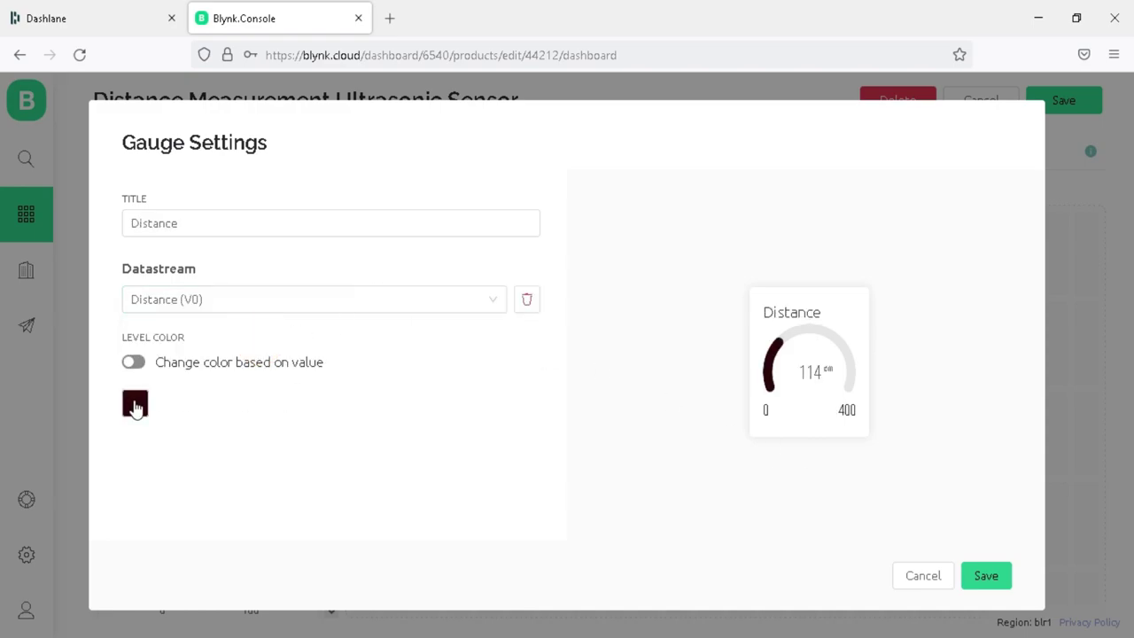
click(135, 403)
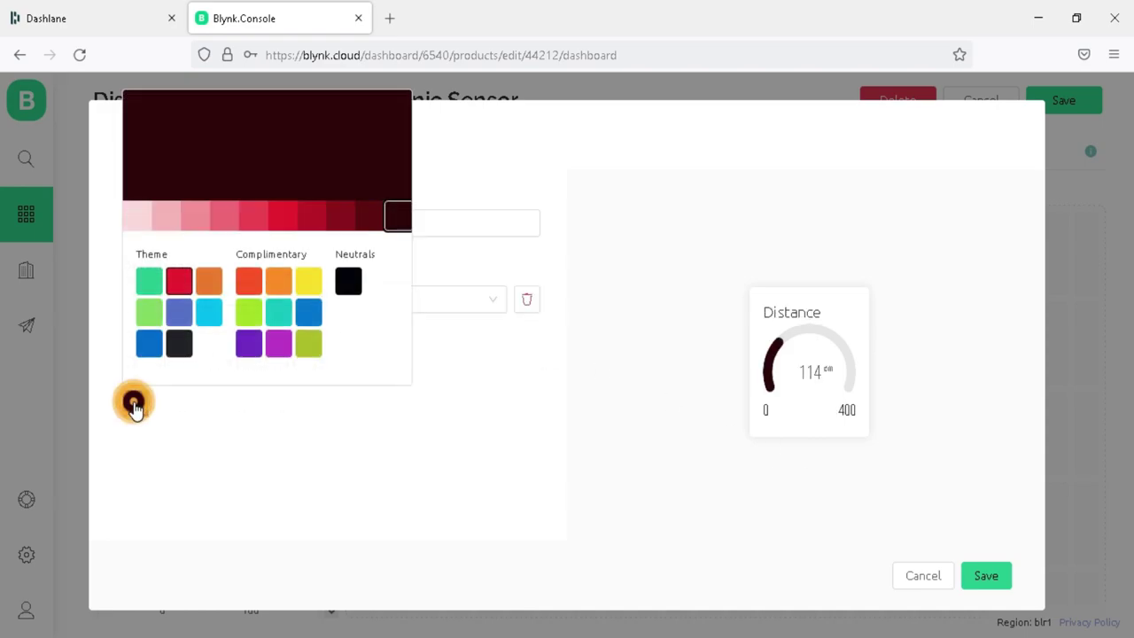
click(252, 291)
click(483, 416)
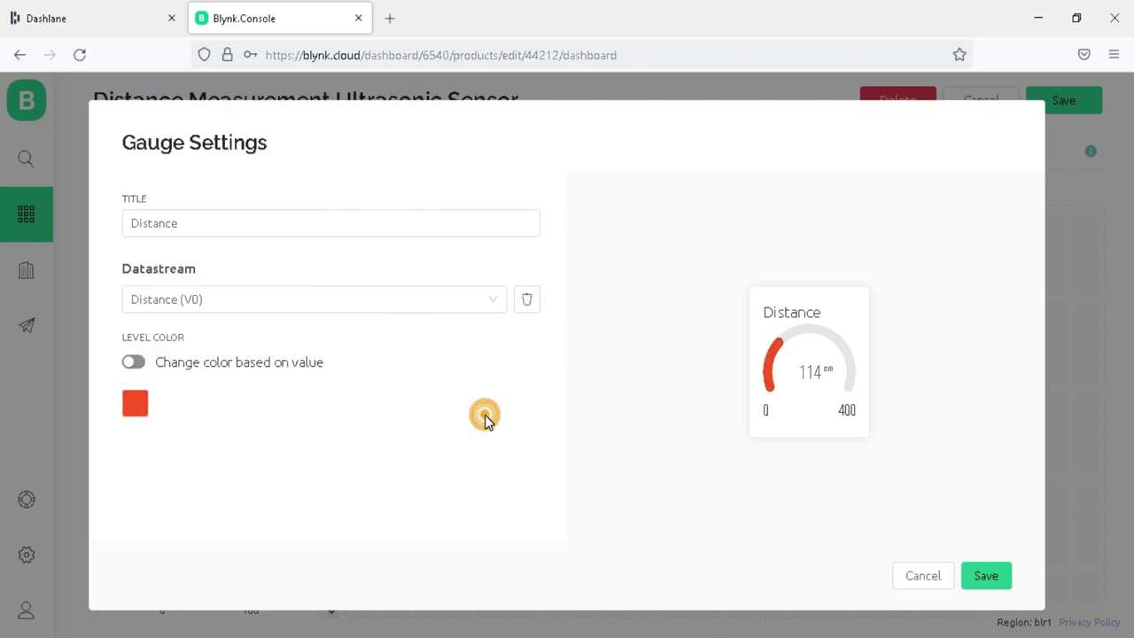
click(985, 576)
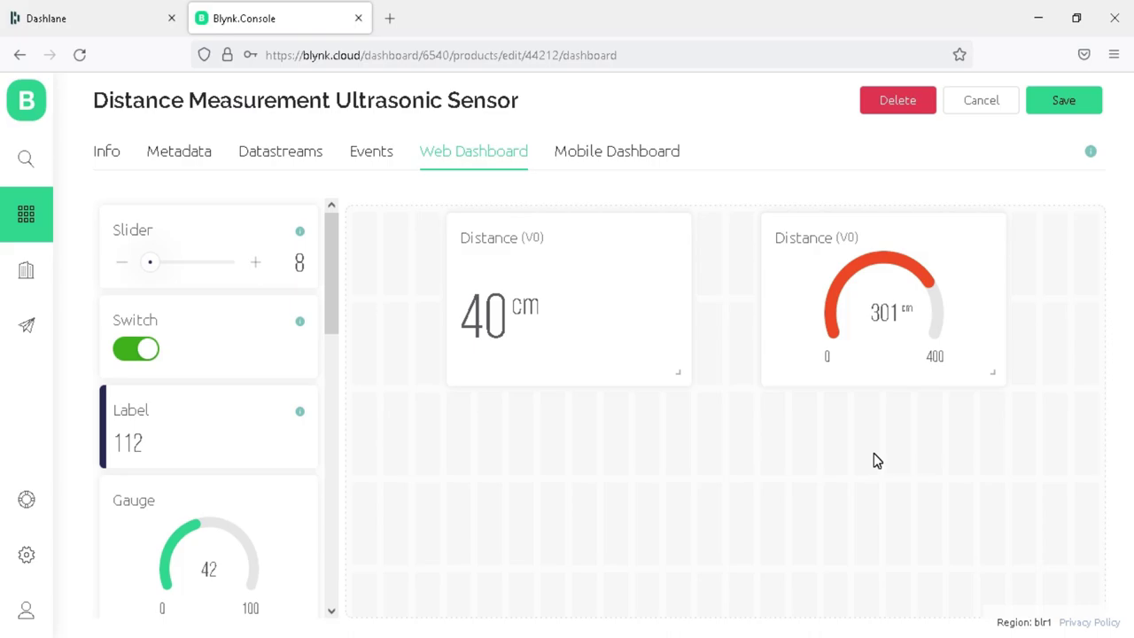
Review the mobile dashboard setup instructions and save the template.
click(583, 169)
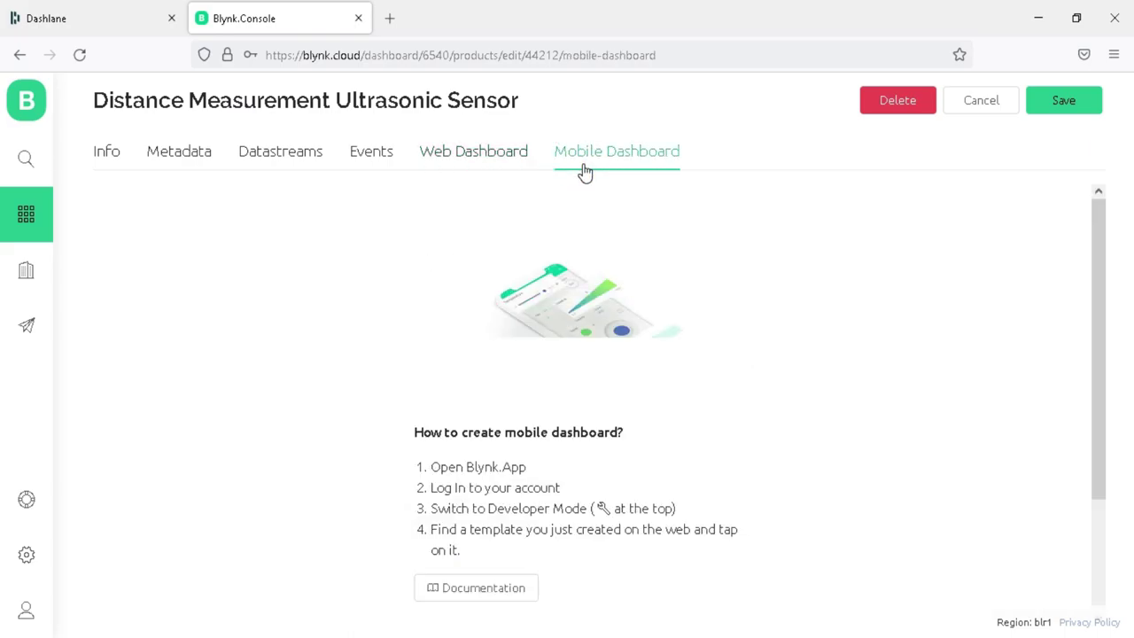
drag(1095, 263, 1090, 512)
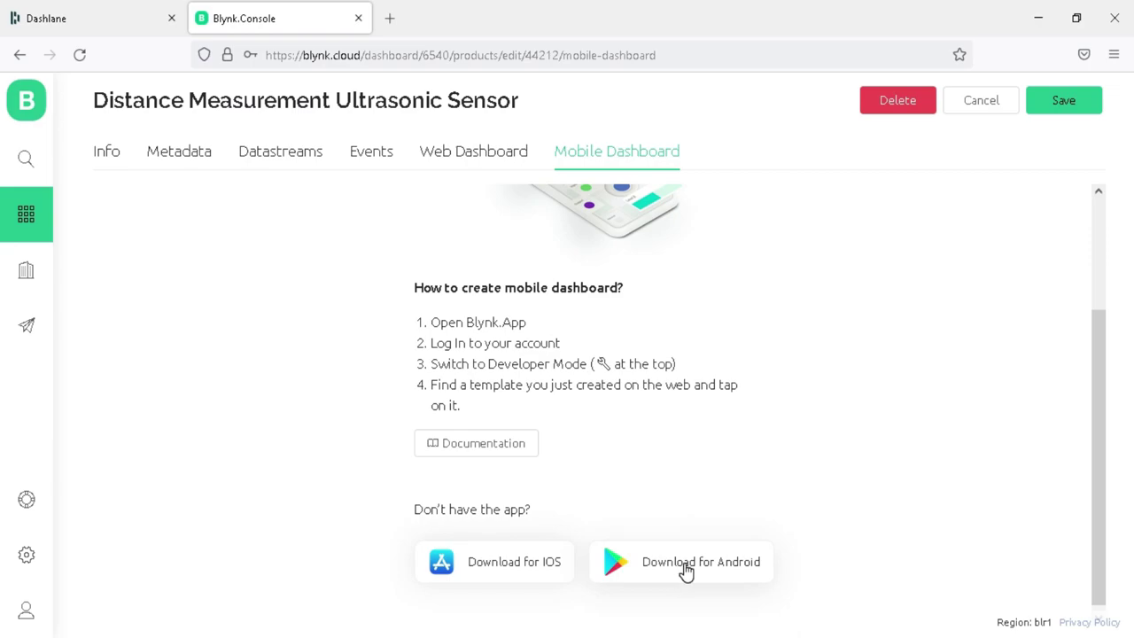
scroll(1099, 422, up, 3)
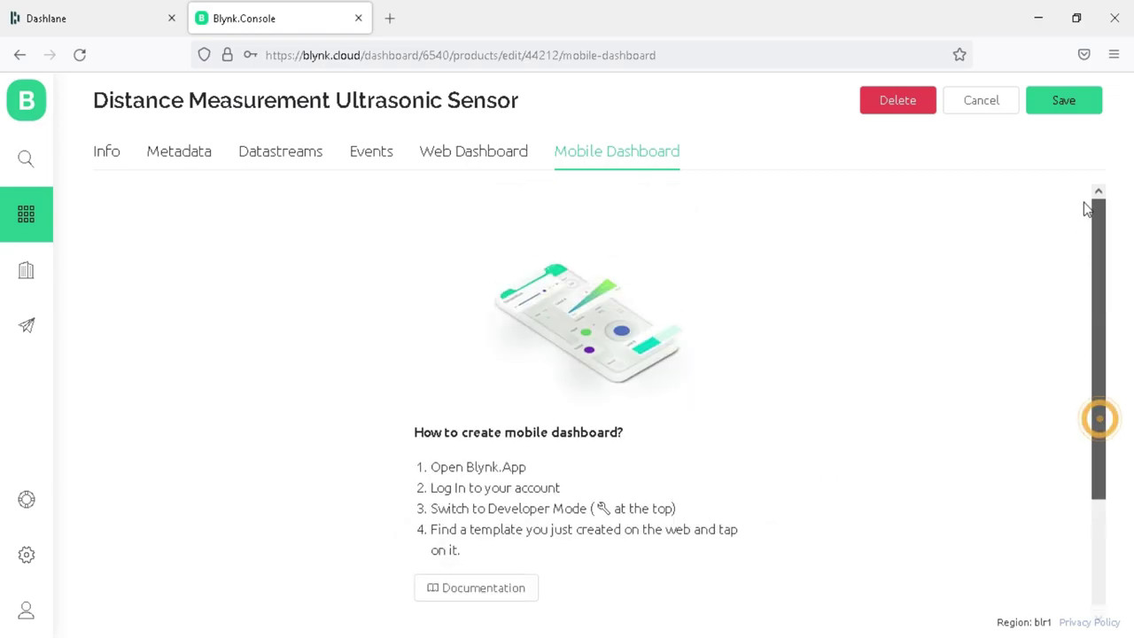
click(1060, 103)
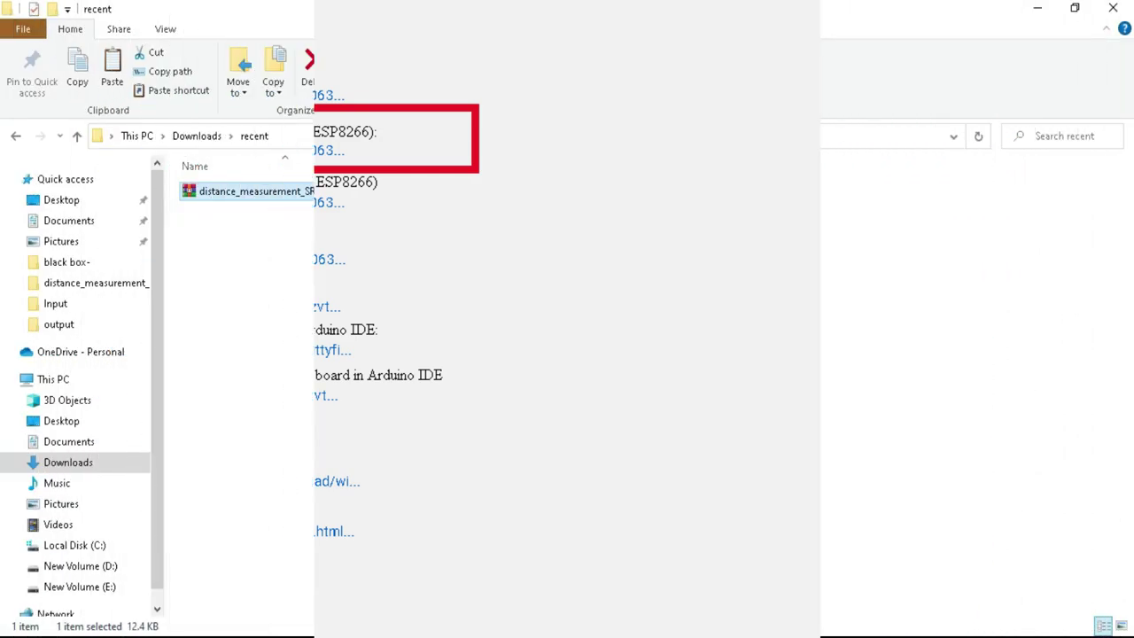
In File Explorer, extract the distance_measurement_SR04.rar archive into the same "recent" downloads folder.
right_click(288, 205)
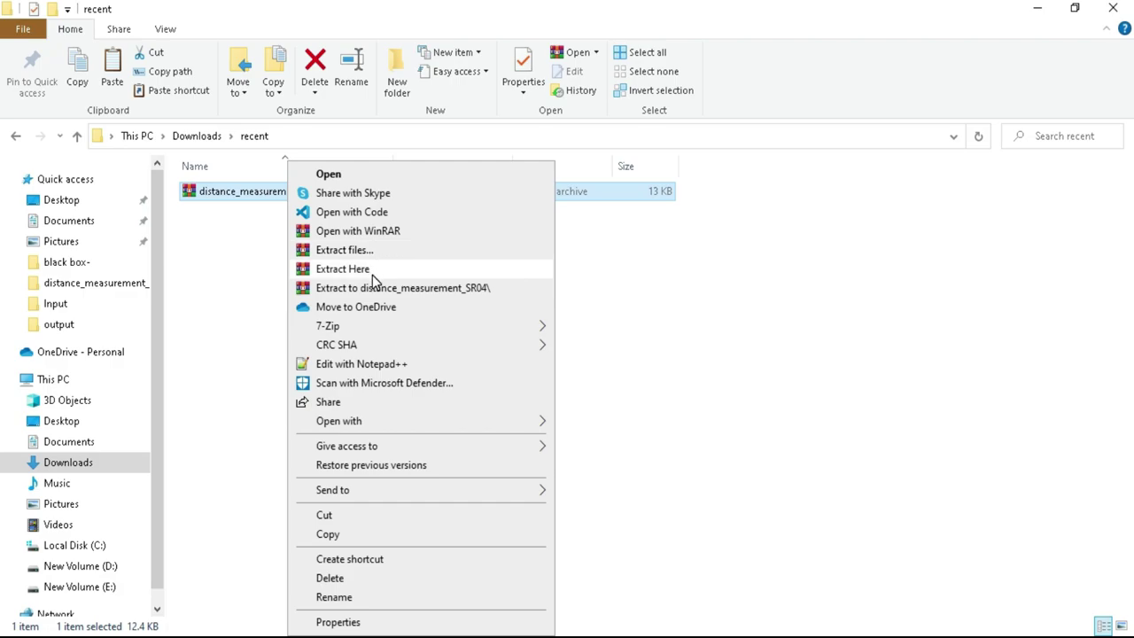
click(424, 270)
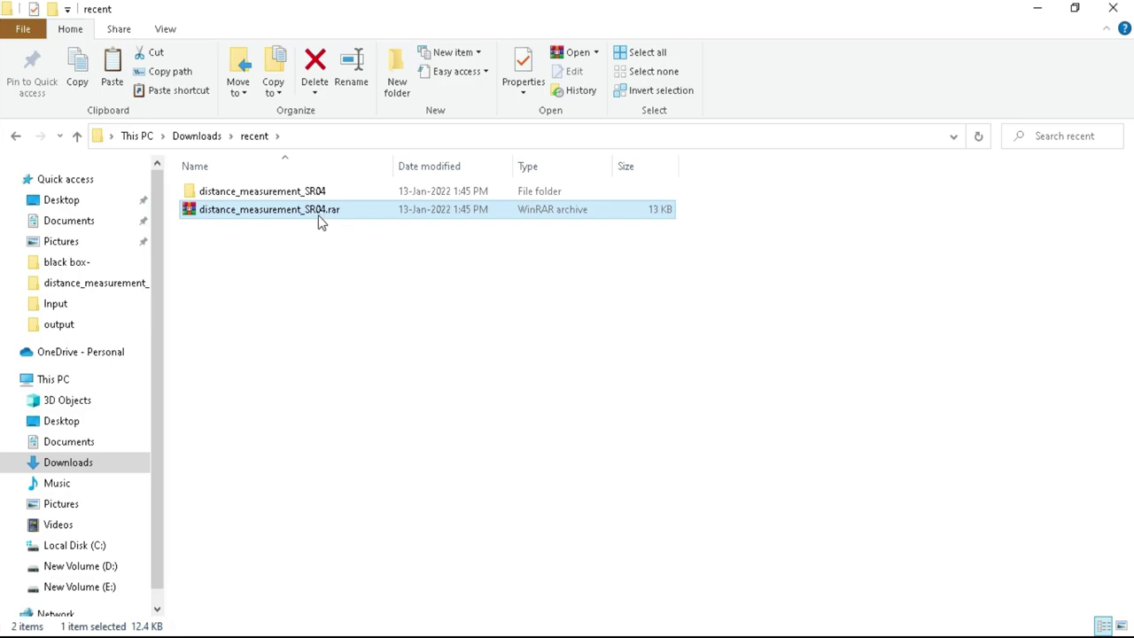
Open the distance_measurement_SR04 sketch in Arduino and copy the firmware configuration code from the template's info page in Blynk.Console.
double_click(273, 192)
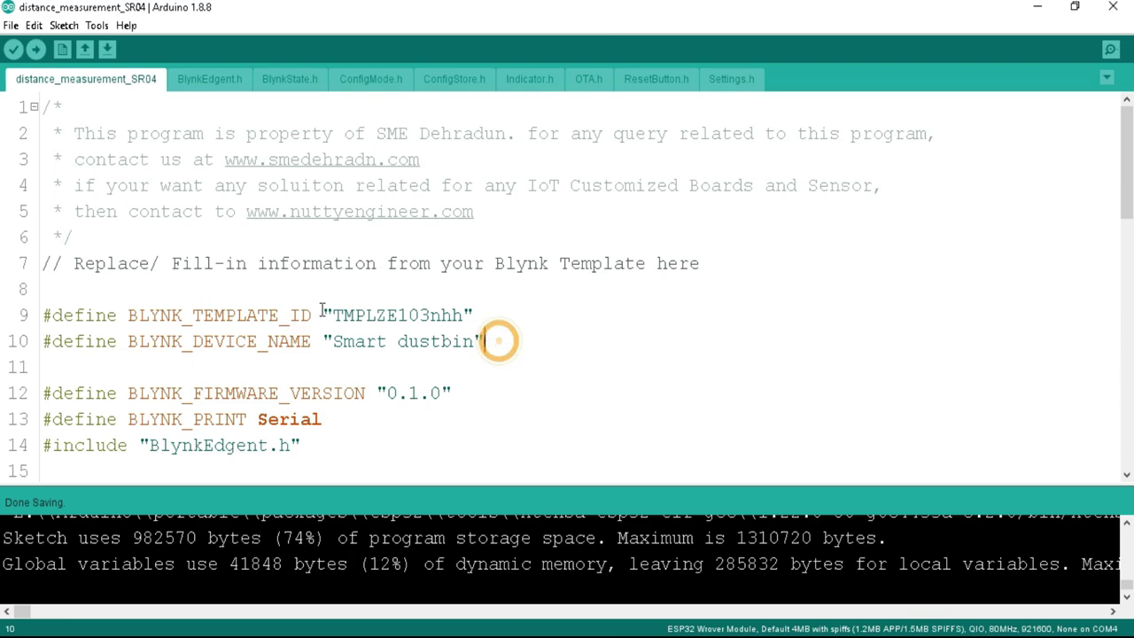
drag(498, 341, 42, 305)
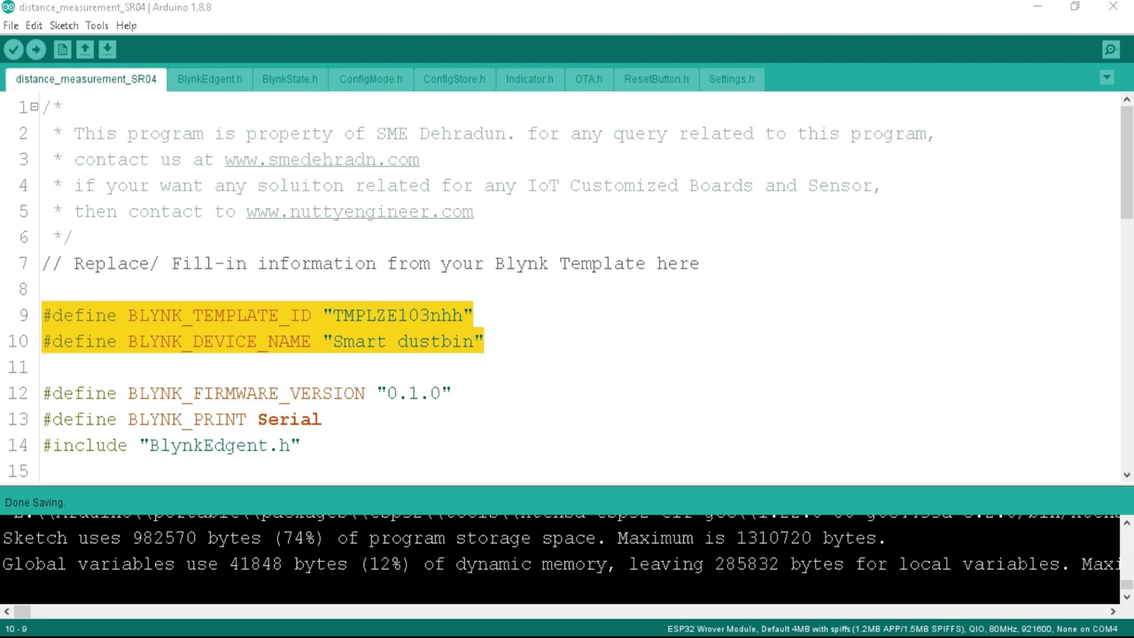
key(alt+Tab)
click(106, 155)
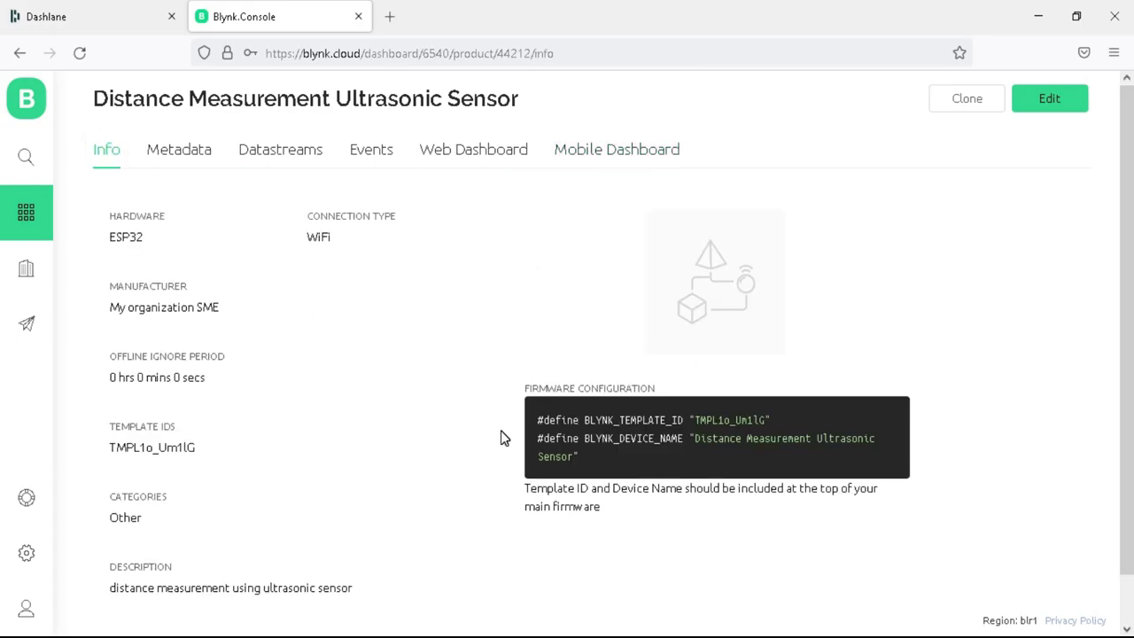
click(583, 462)
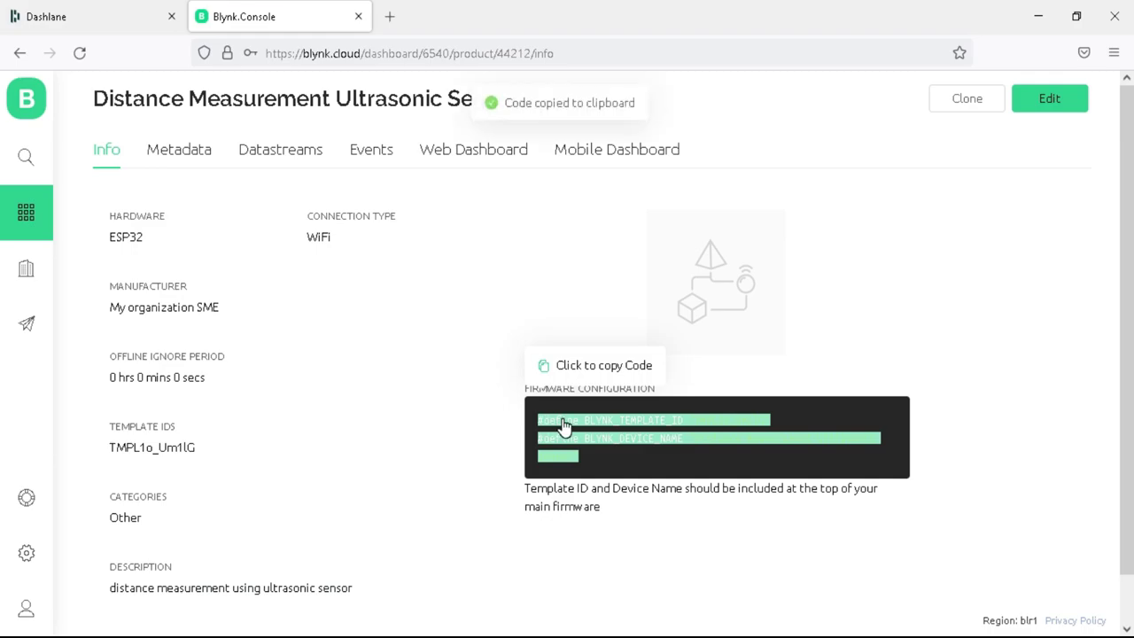
In the Arduino sketch, replace the template ID and device name defines with the copied "TMPL1o_Um1lG" and "Distance Measurement Ultrasonic Sensor" lines.
key(alt+Tab)
click(30, 329)
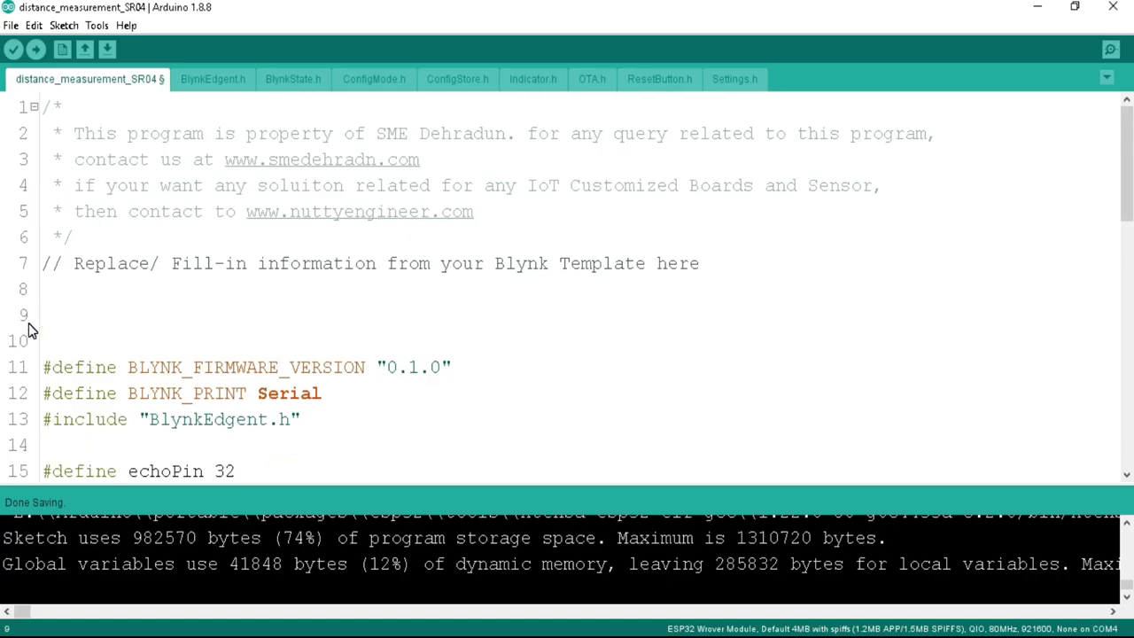
text(#define BLYNK_TEMPLATE_ID "TMPL1o_Um11G" #define BLYNK_DEVICE_NAME "Distance Measurement Ultrasonic Sensor")
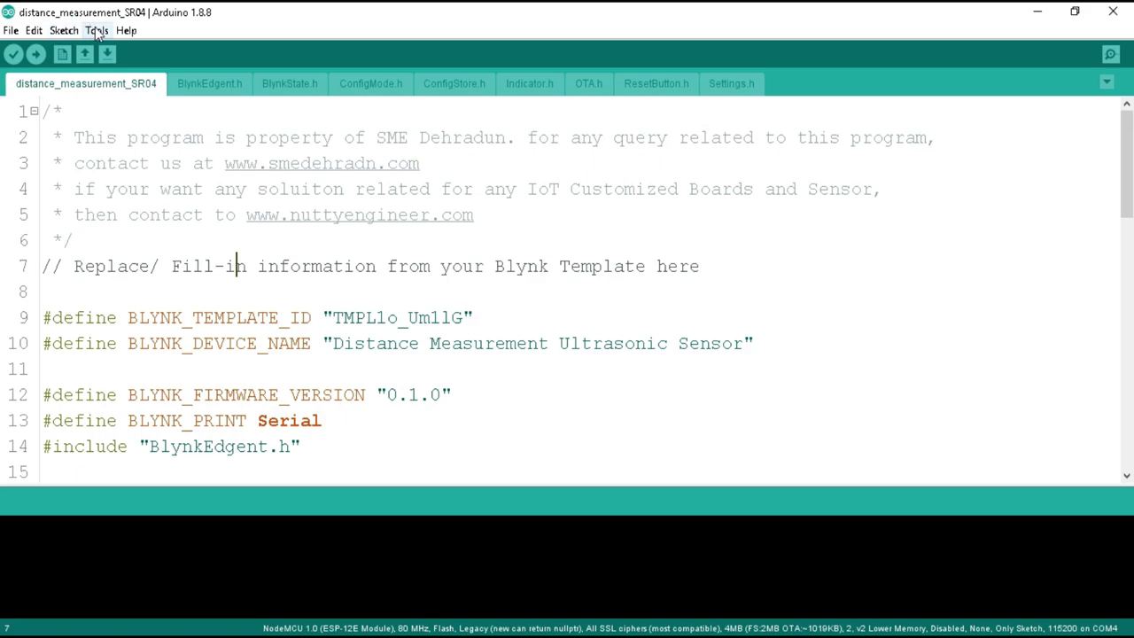
Search the Library Manager for "blynk", check the Blynk library's installation options, and close the manager.
click(63, 30)
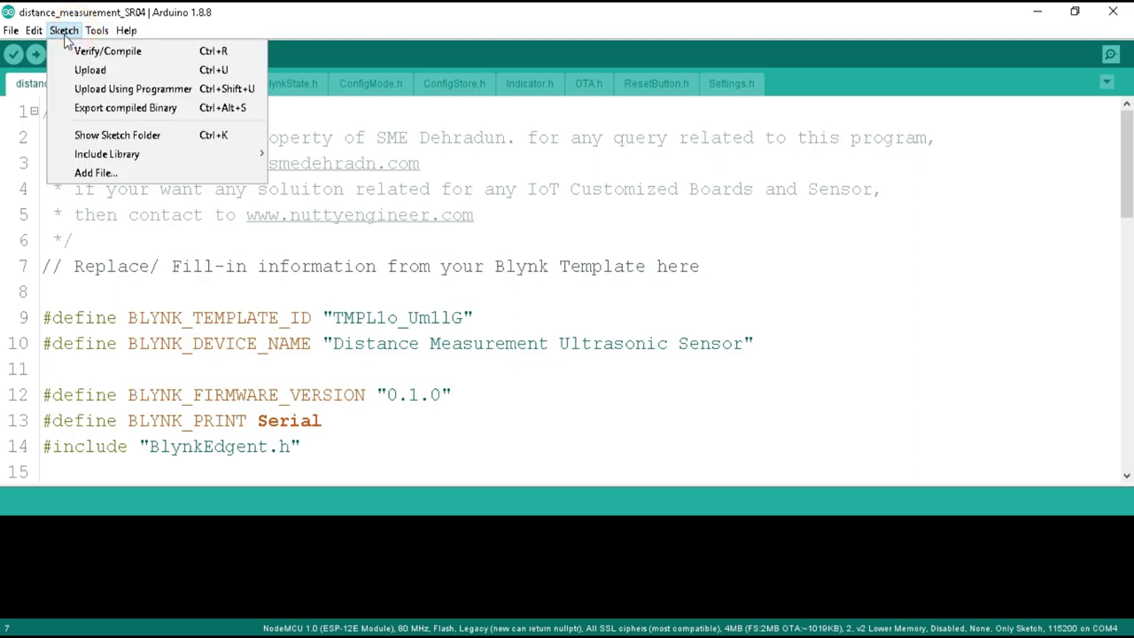
mouse_move(155, 154)
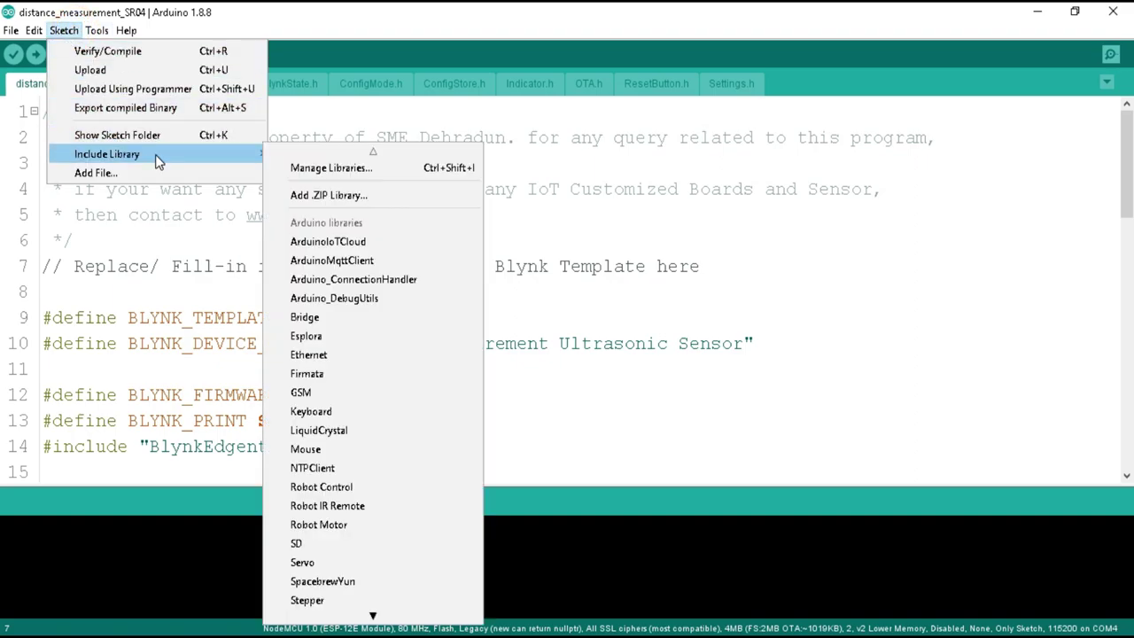
click(314, 169)
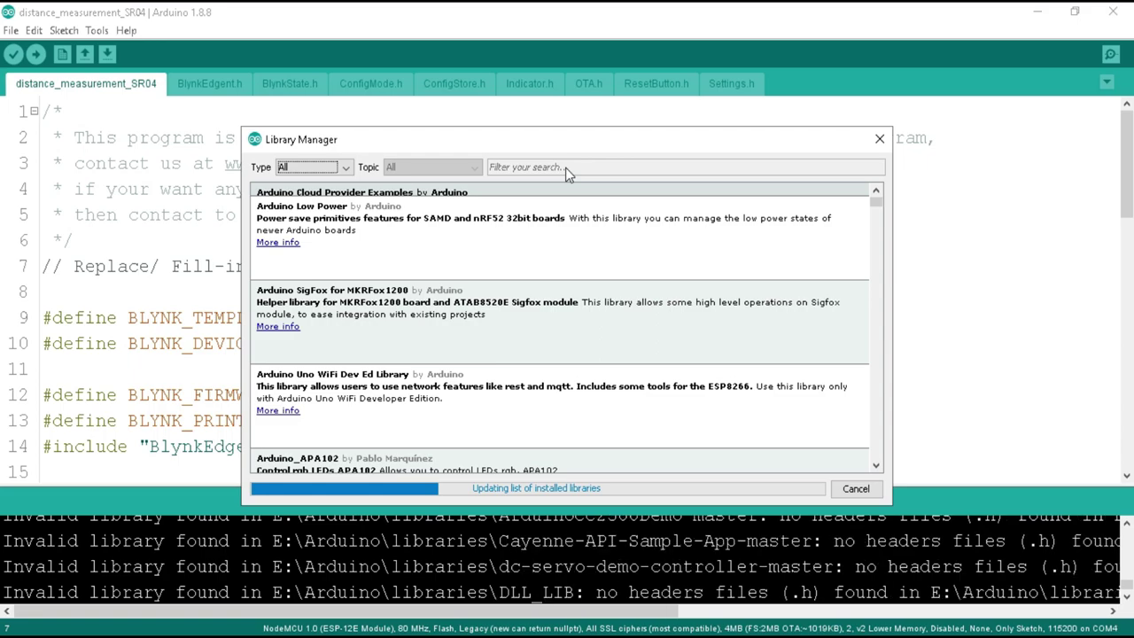
click(565, 168)
text(b)
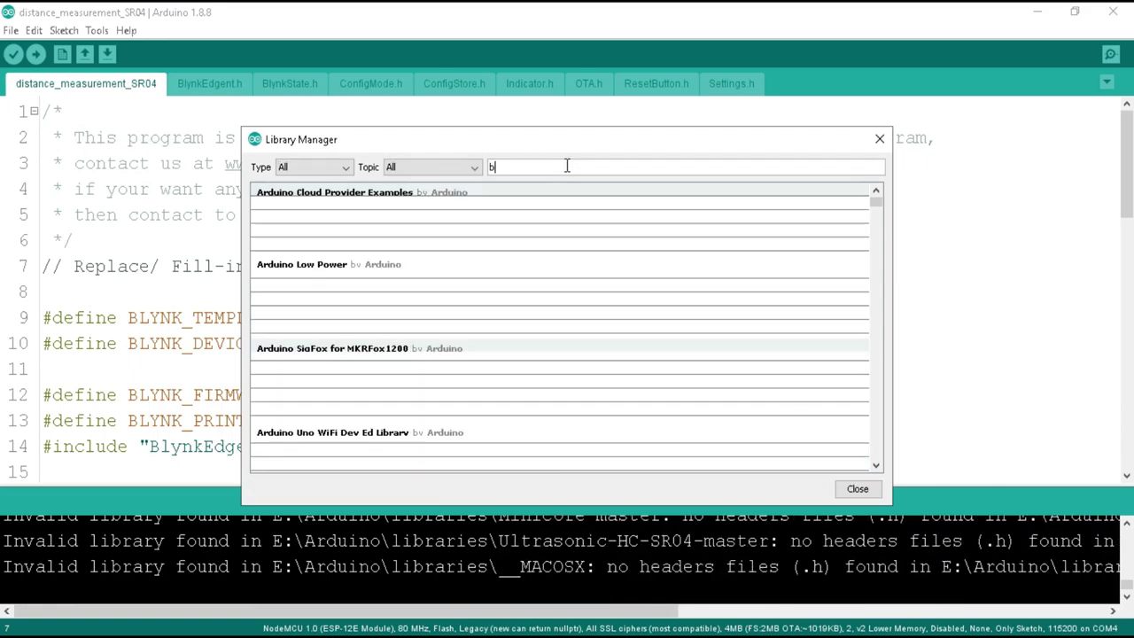
text(lynk)
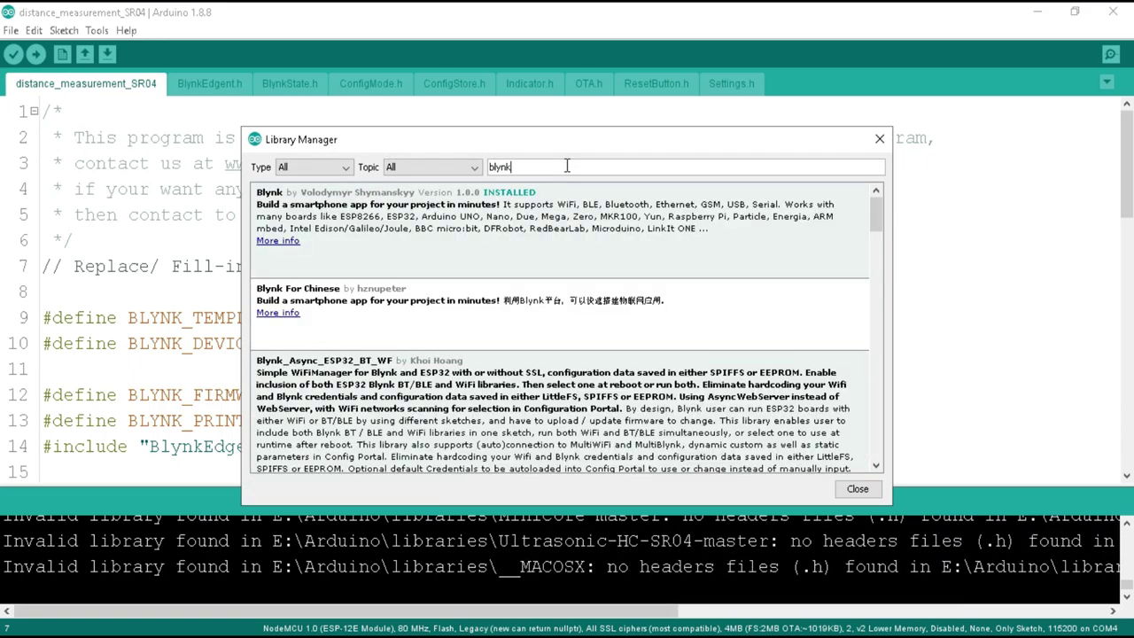
click(513, 224)
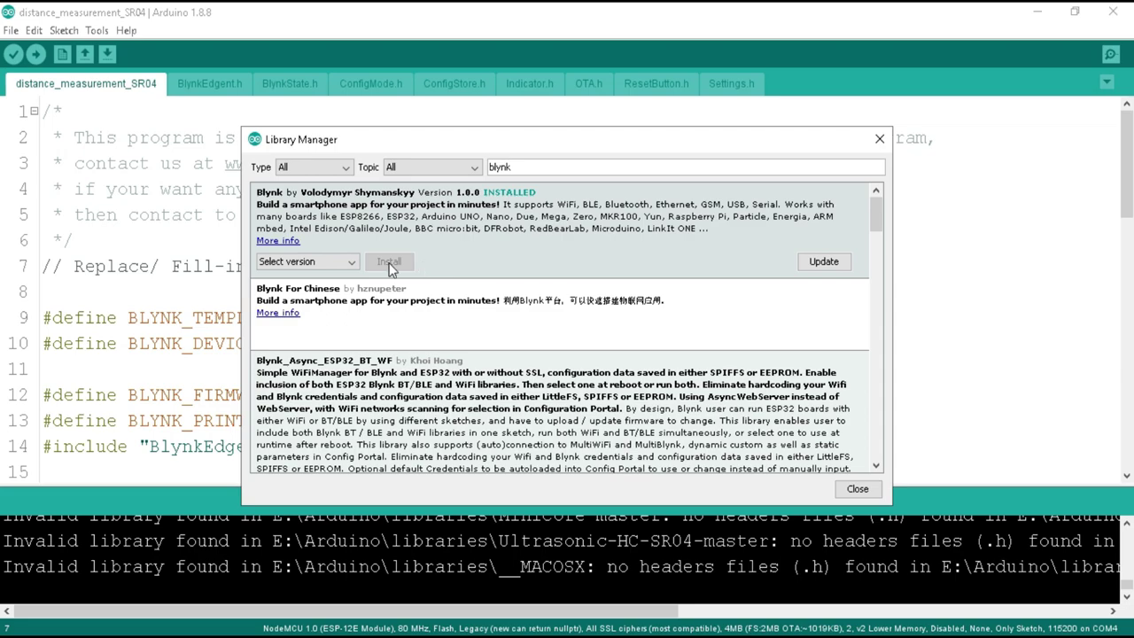
scroll(638, 372, down, 2)
click(857, 488)
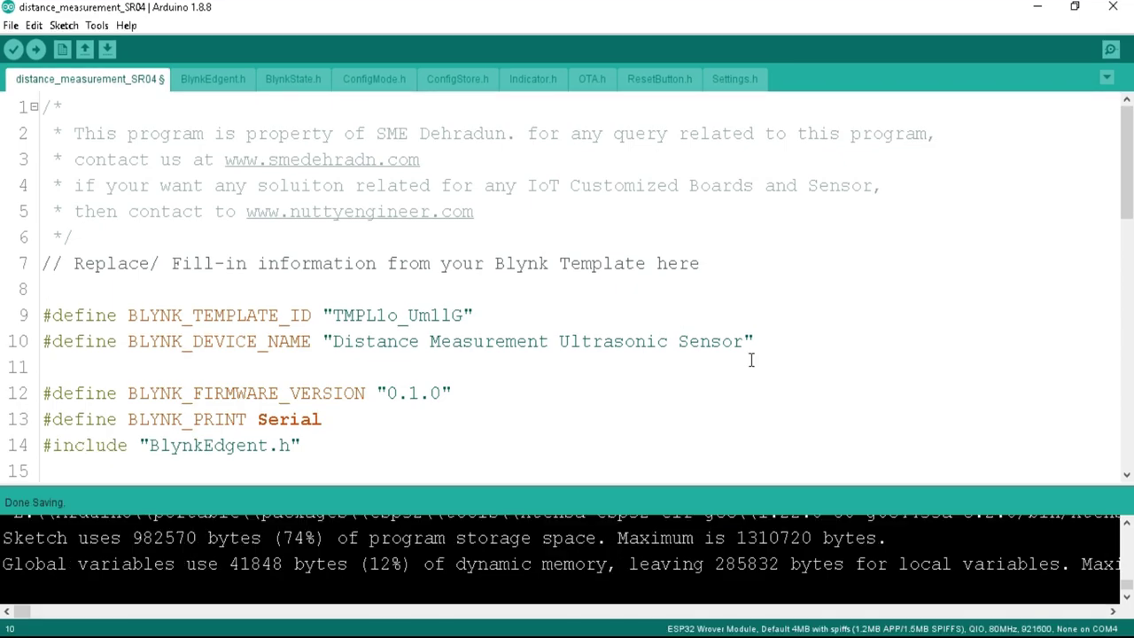
Review the sketch's BLYNK_FIRMWARE_VERSION define, BLYNK_PRINT Serial define, and BlynkEdgent.h include, highlighting each line in turn.
click(777, 335)
drag(470, 393, 40, 392)
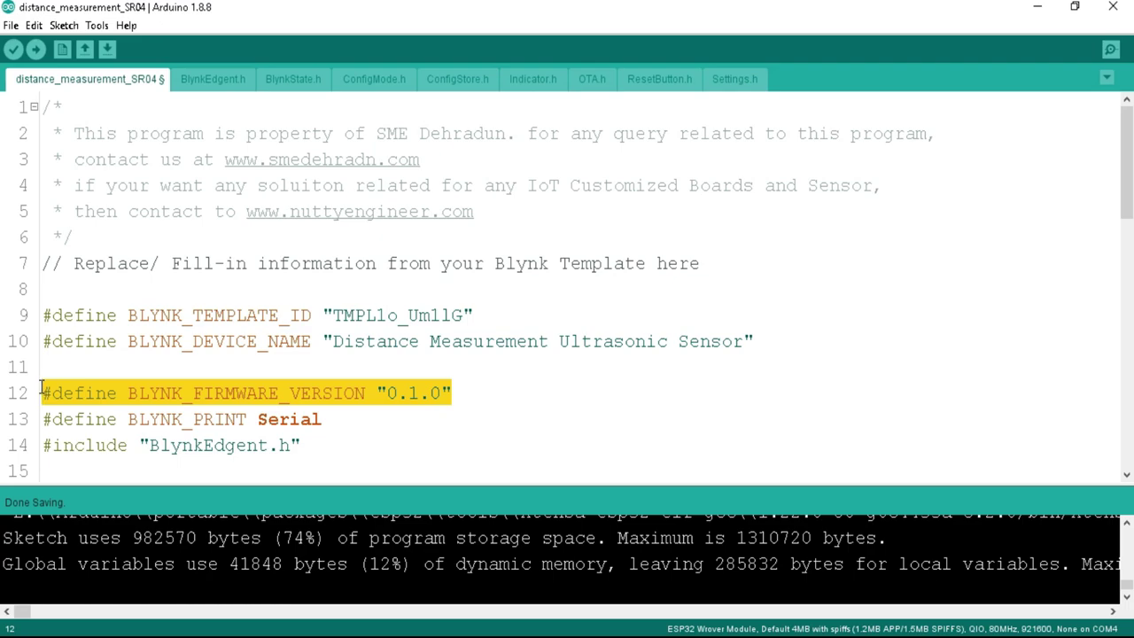
drag(337, 420, 42, 416)
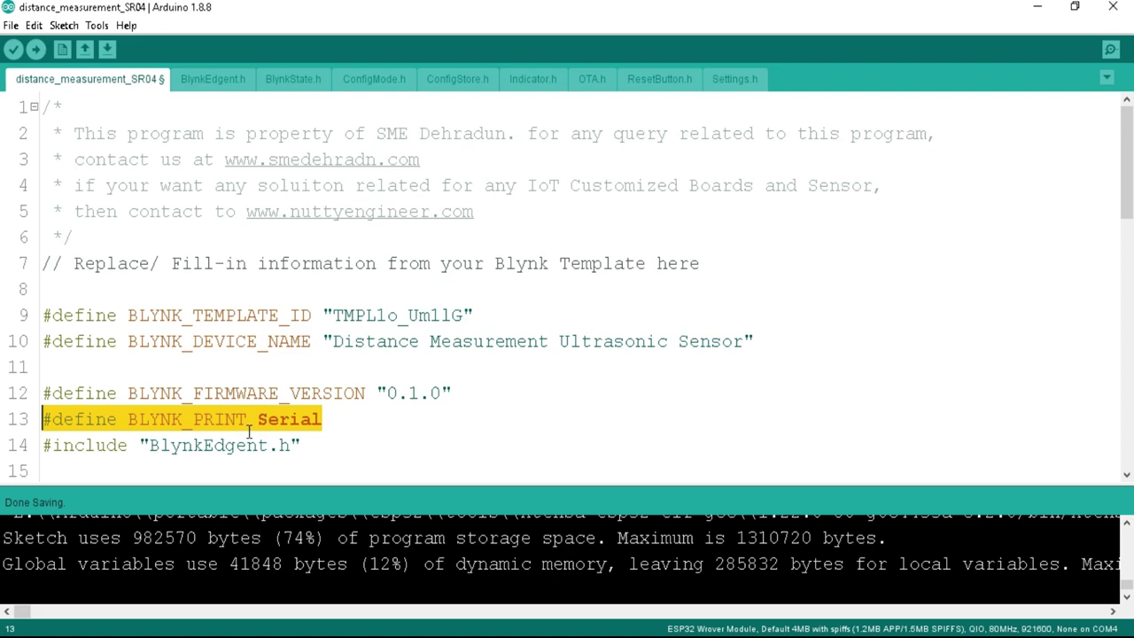
drag(301, 445, 41, 445)
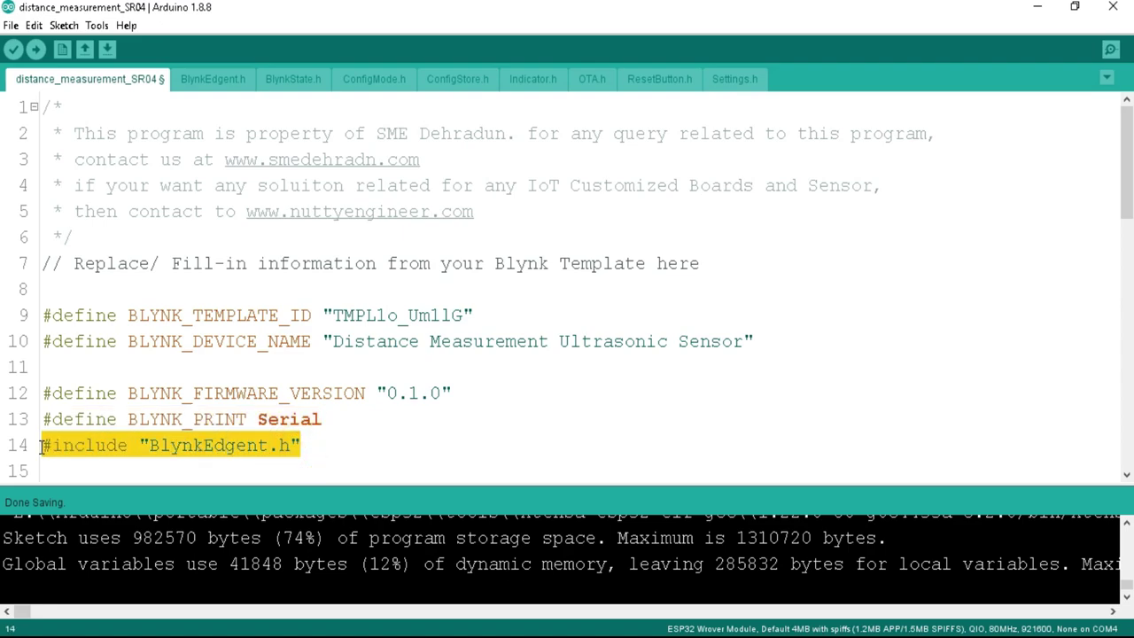